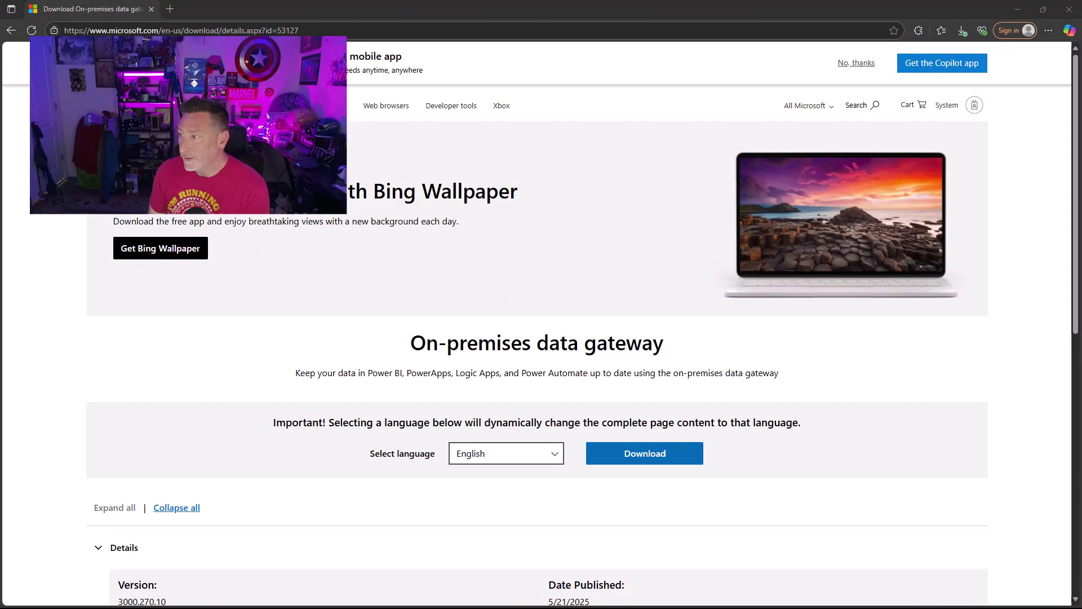
Step: Download the On-premises data gateway installer from the Microsoft Download Center
scroll(1050, 237, down, 5)
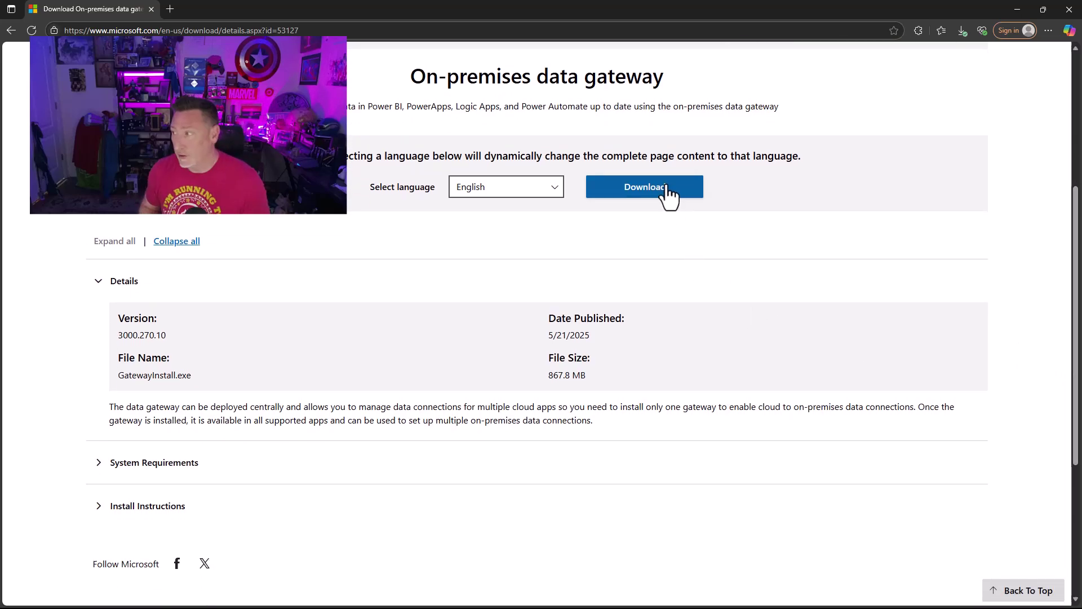
click(668, 188)
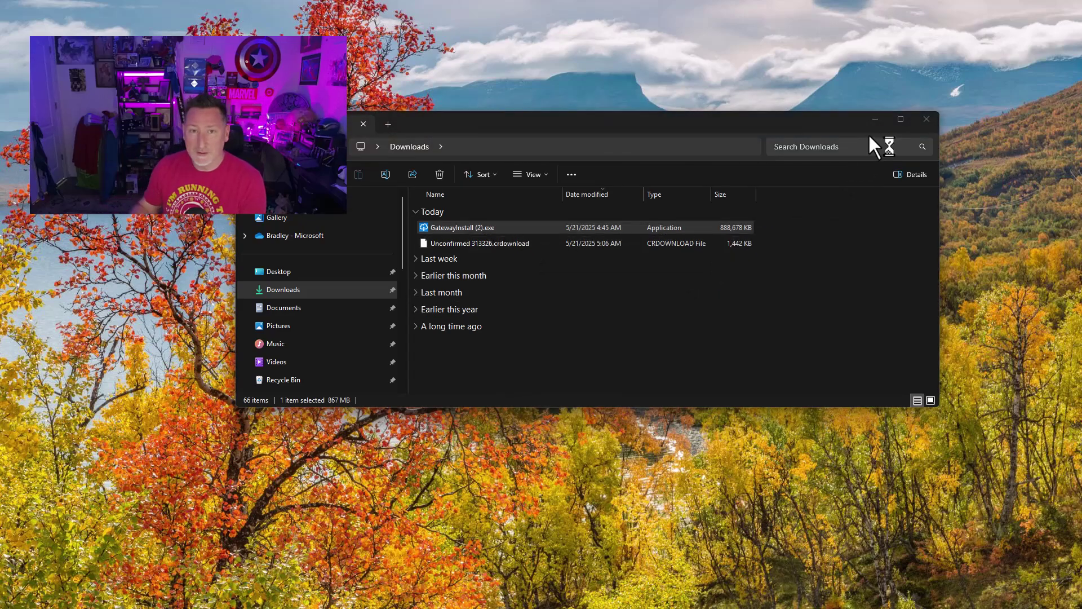
Step: Accept the gateway installer's terms and choose to register a new gateway
click(875, 120)
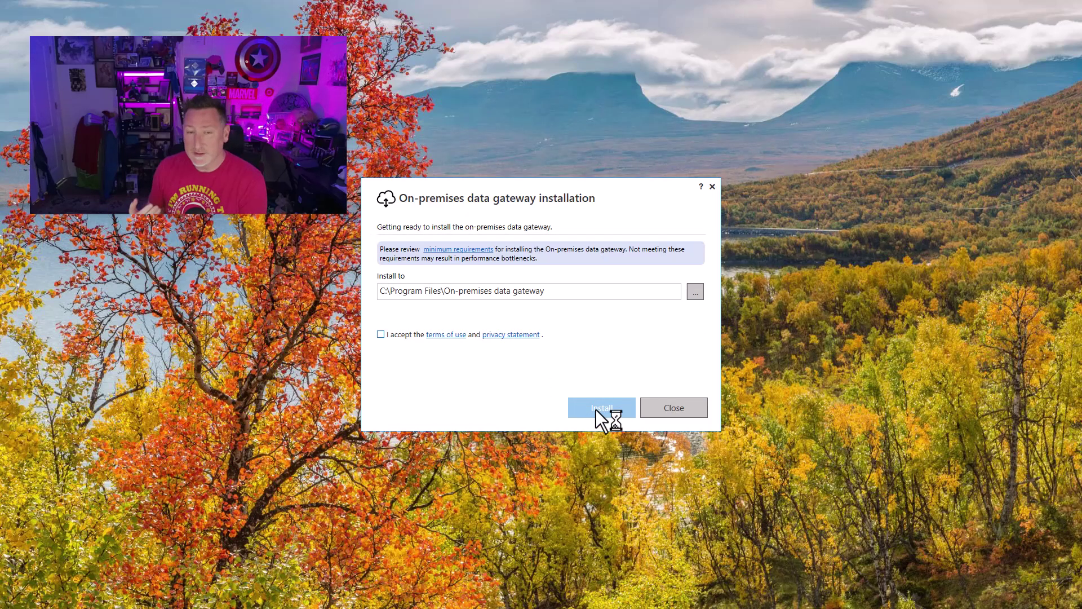
click(381, 335)
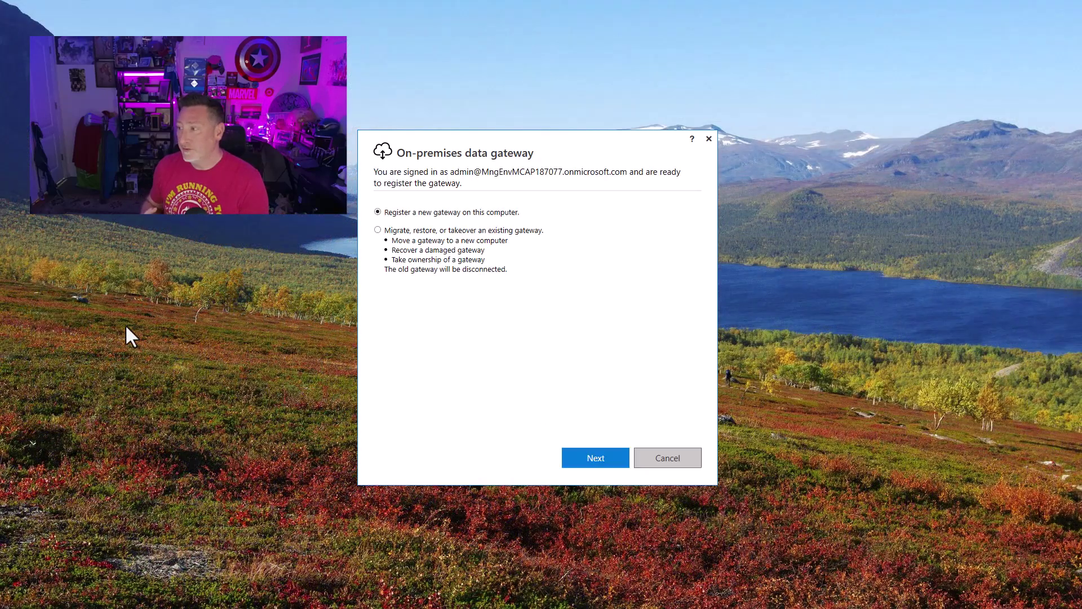
click(584, 464)
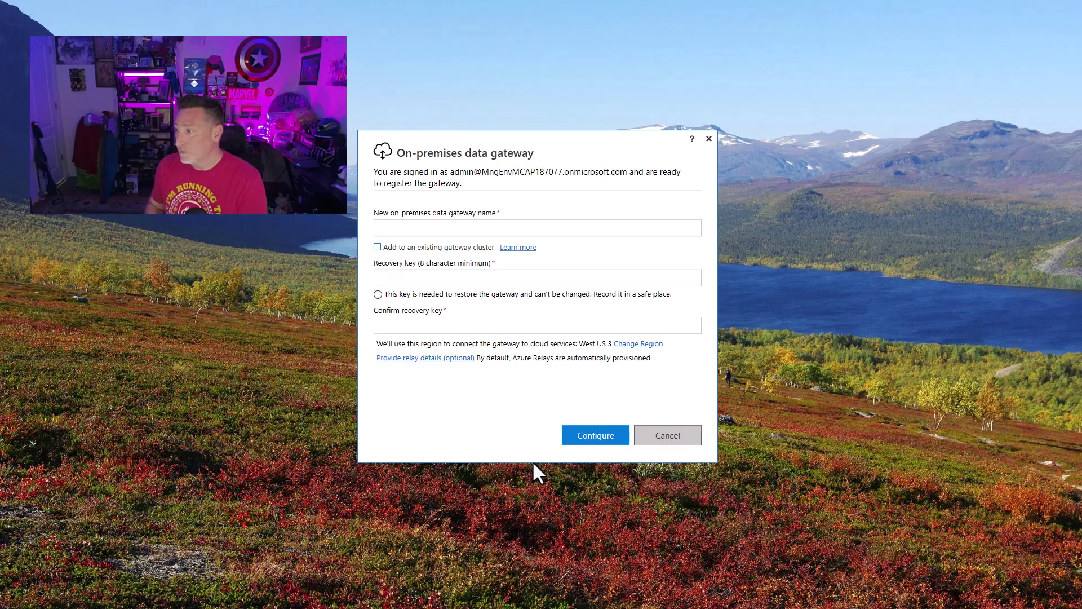
Step: Register the gateway as 'bradsqlonpremmirroring' with a confirmed recovery key
text(bradsqlonprem)
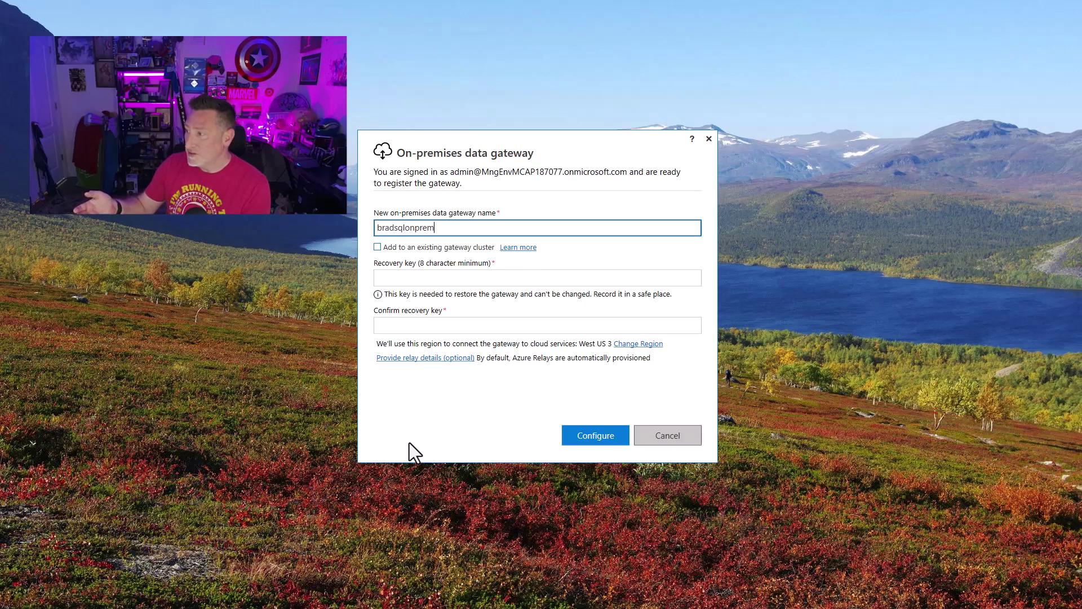
text(mirroring)
click(420, 282)
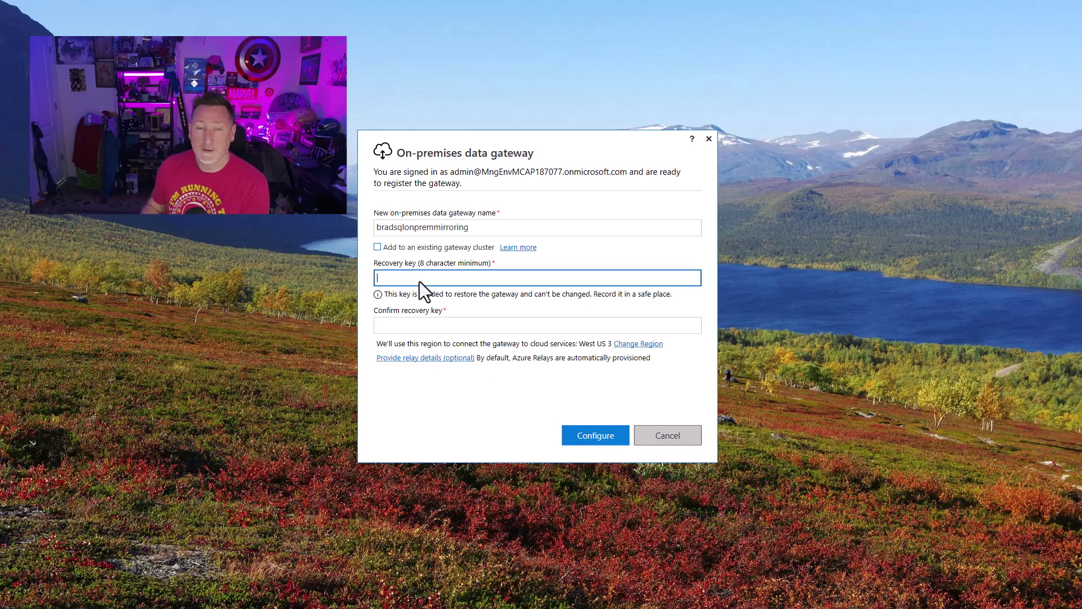
text(••••••••••••••••)
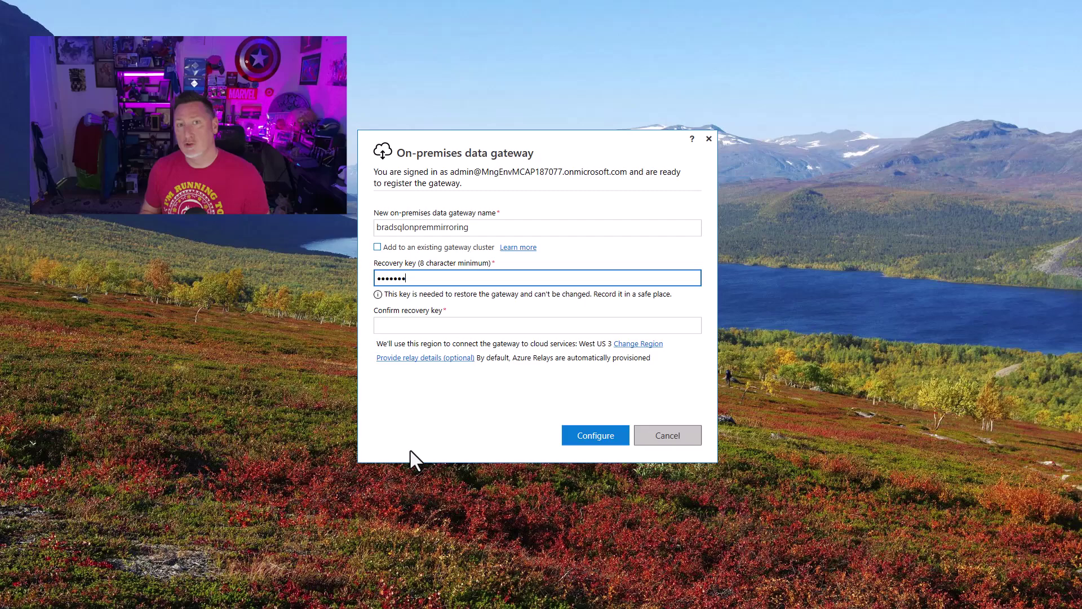
key(Tab)
key(ctrl+v)
click(601, 439)
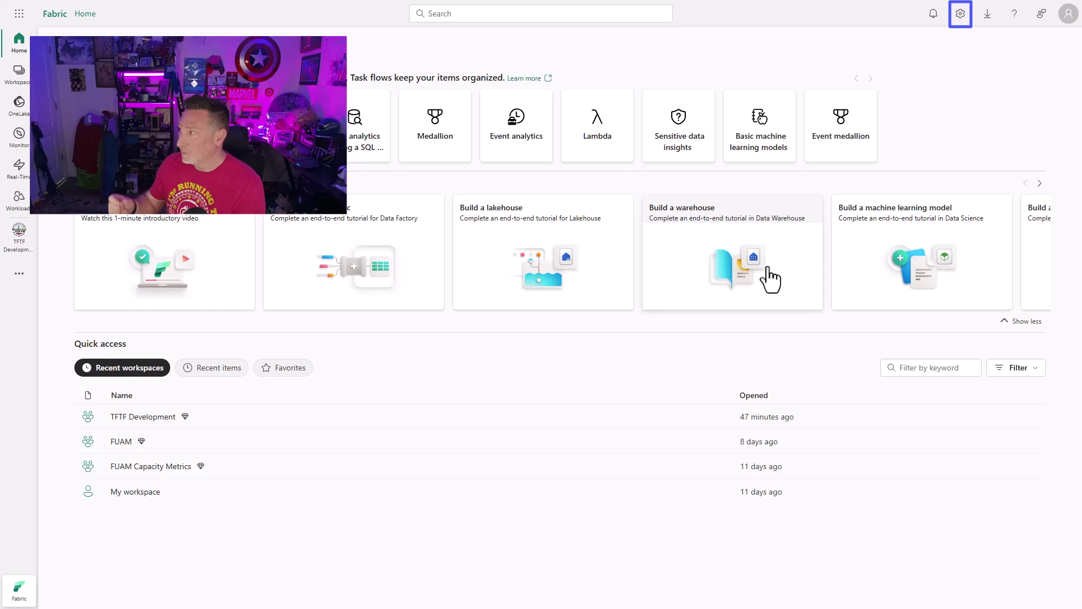
Step: Open Manage connections and gateways and list on-premises gateways, including bradsqlonpremmirroring
click(962, 15)
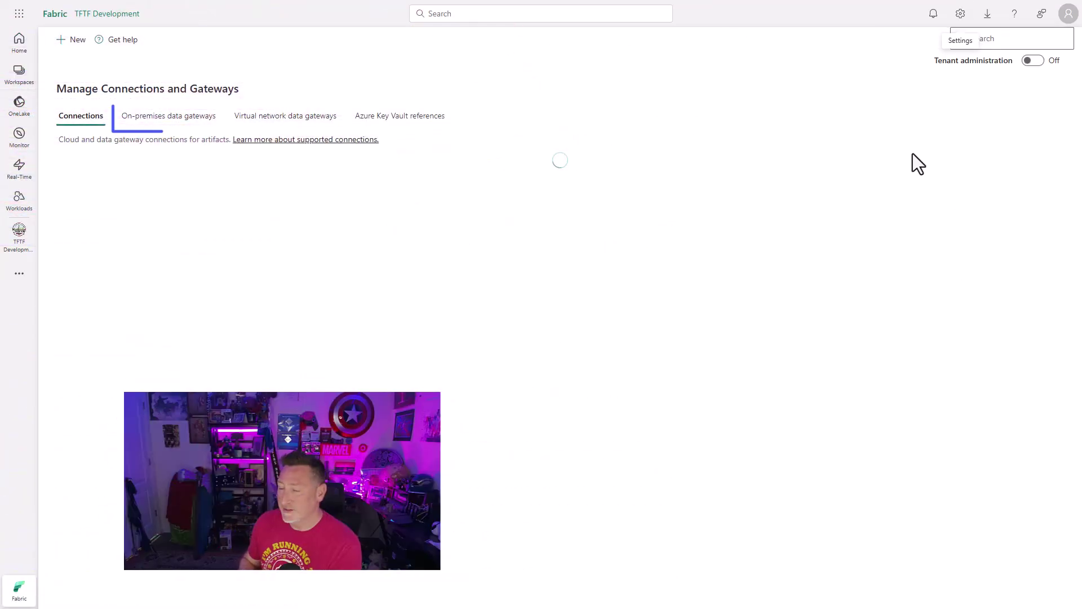
click(208, 120)
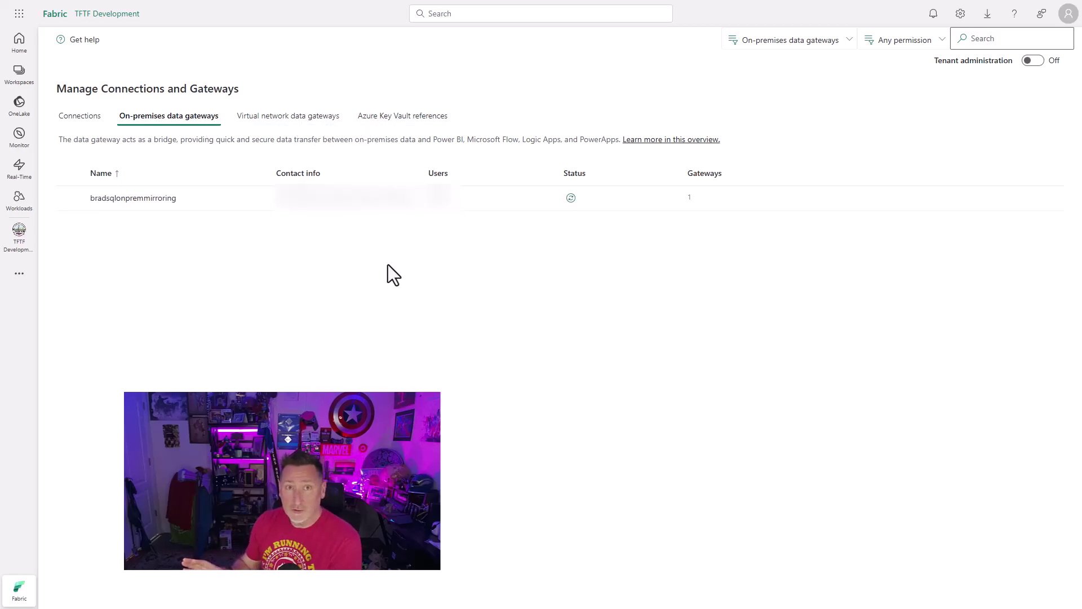
Step: Start a new connection named baseball_analytics on the bradsqlonpremmirroring gateway cluster
click(77, 118)
click(68, 44)
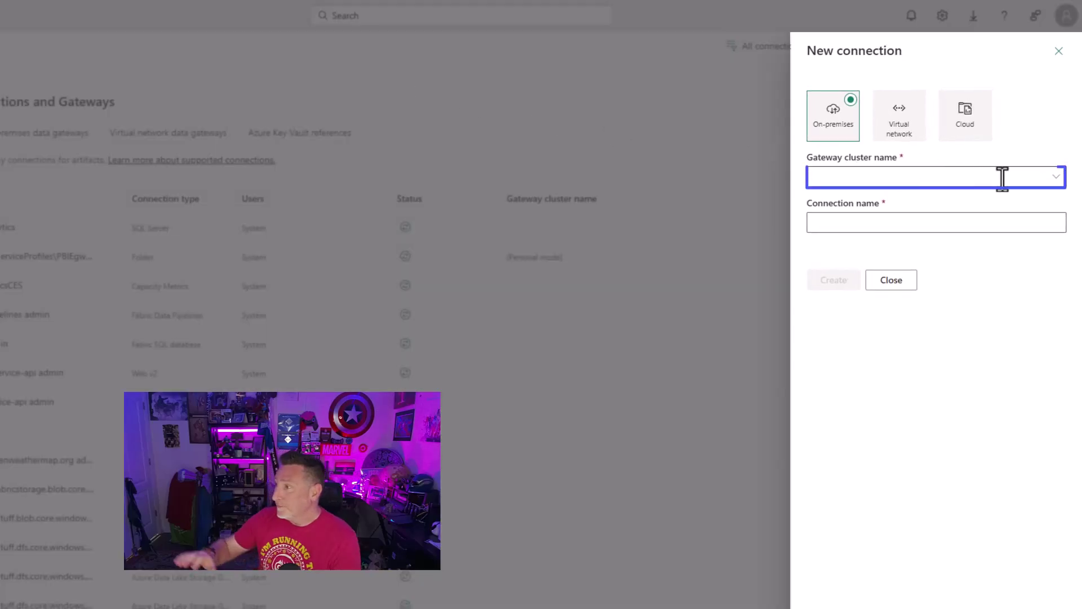
click(1055, 178)
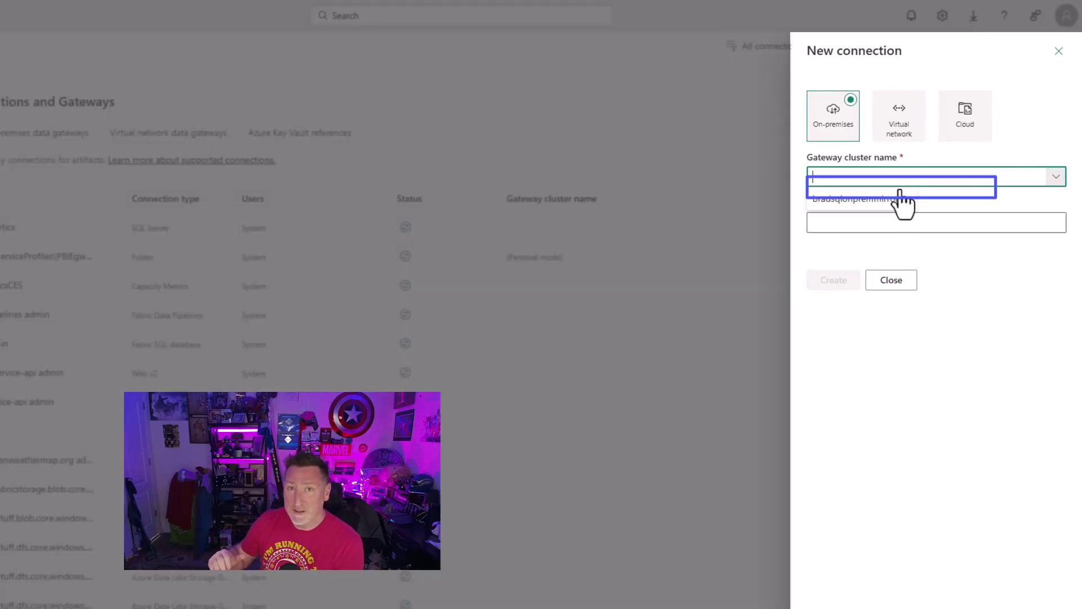
click(904, 201)
click(925, 223)
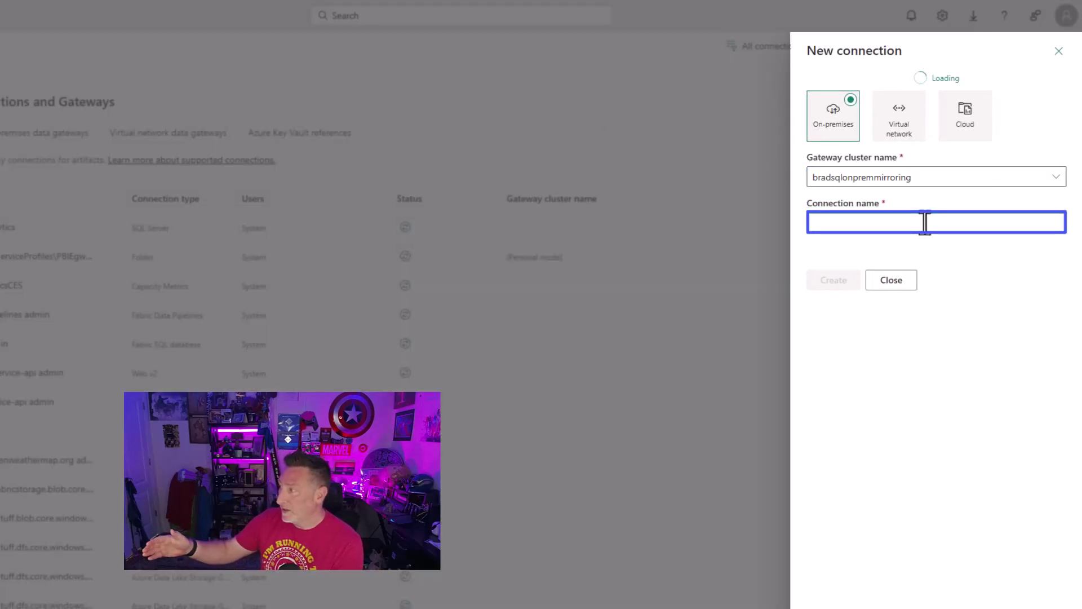
text(baseball_analytics)
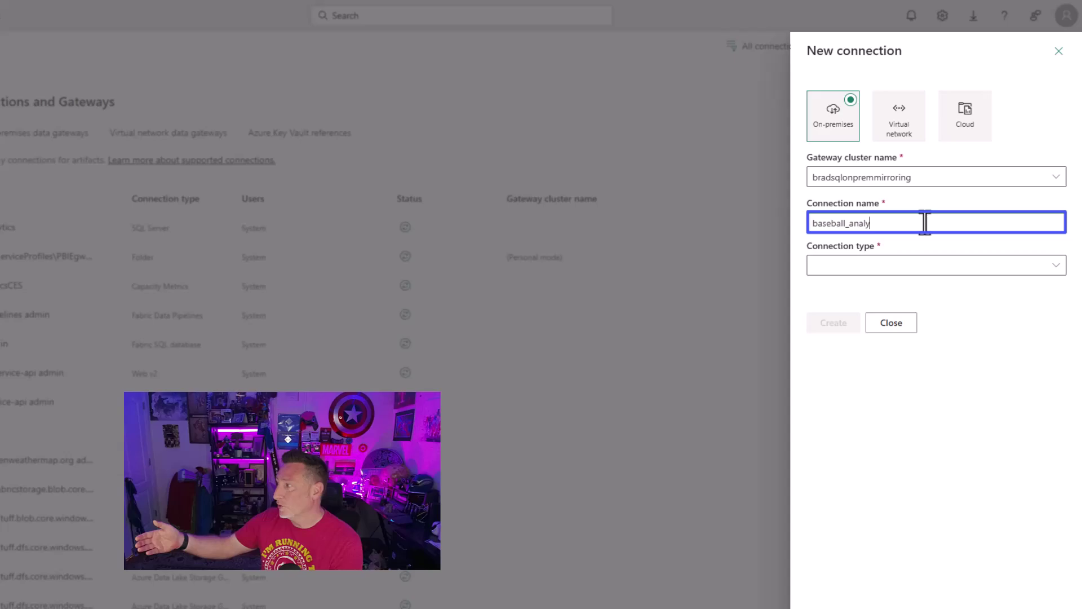
Step: Set server AvengersTower, database baseball_analytics and Basic credentials, then create the connection
text(AvengersTower)
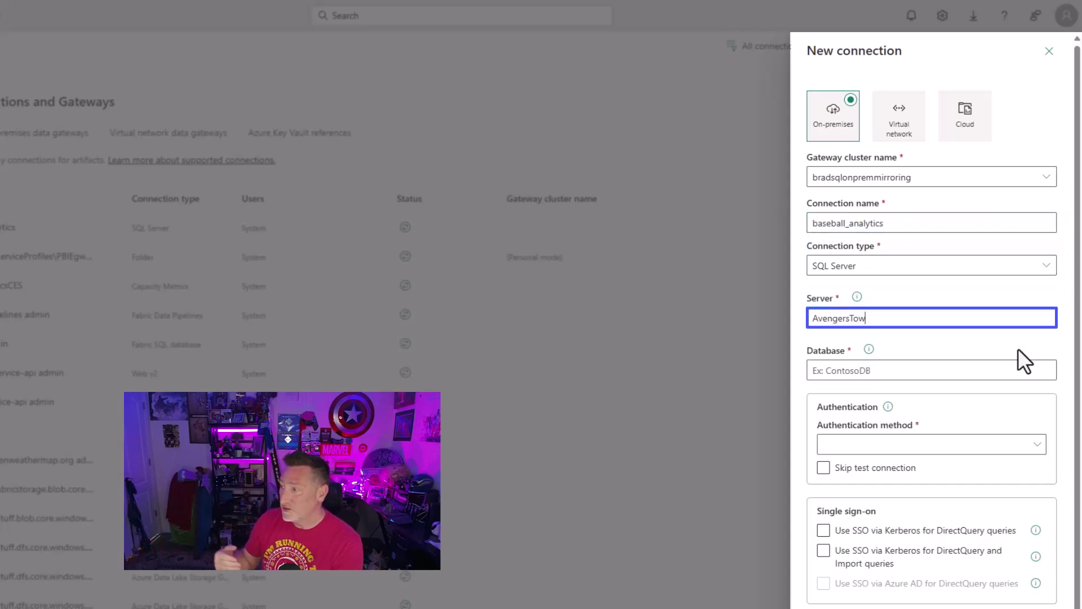
key(Tab)
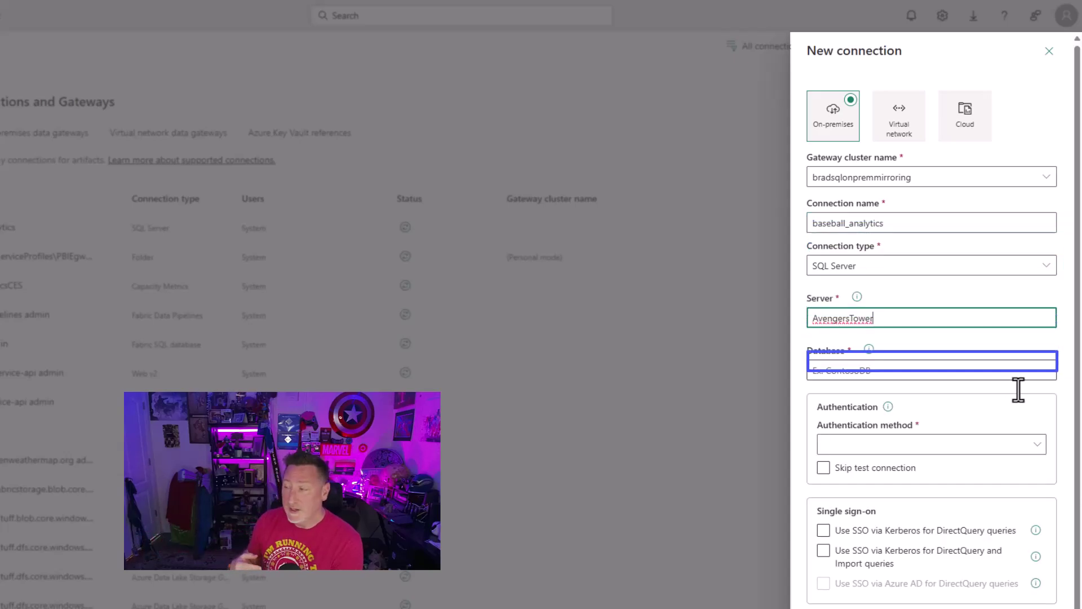
text(baseball_analytics)
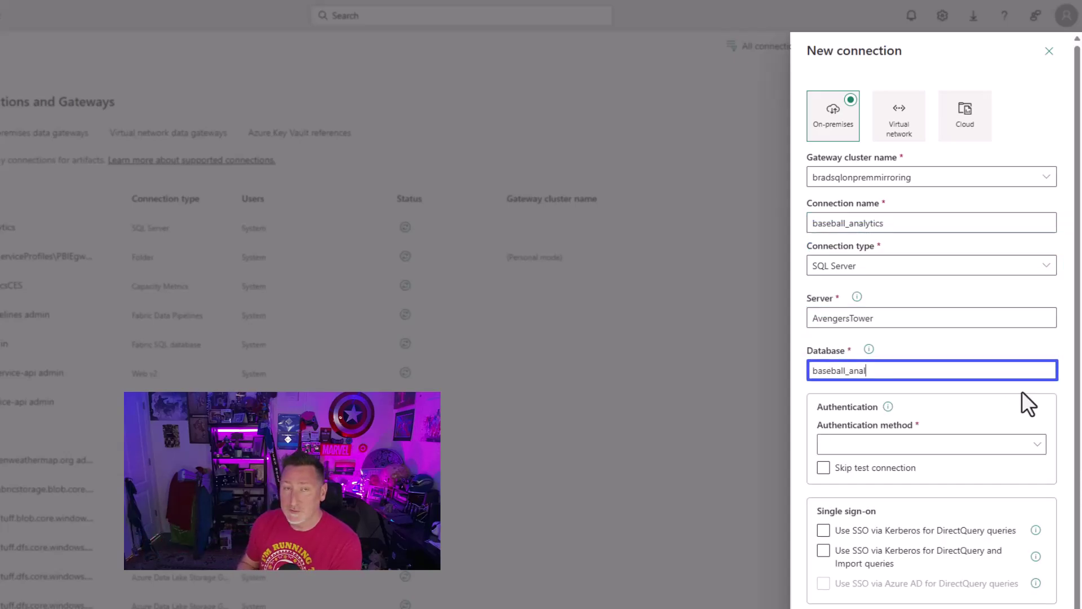
click(1036, 444)
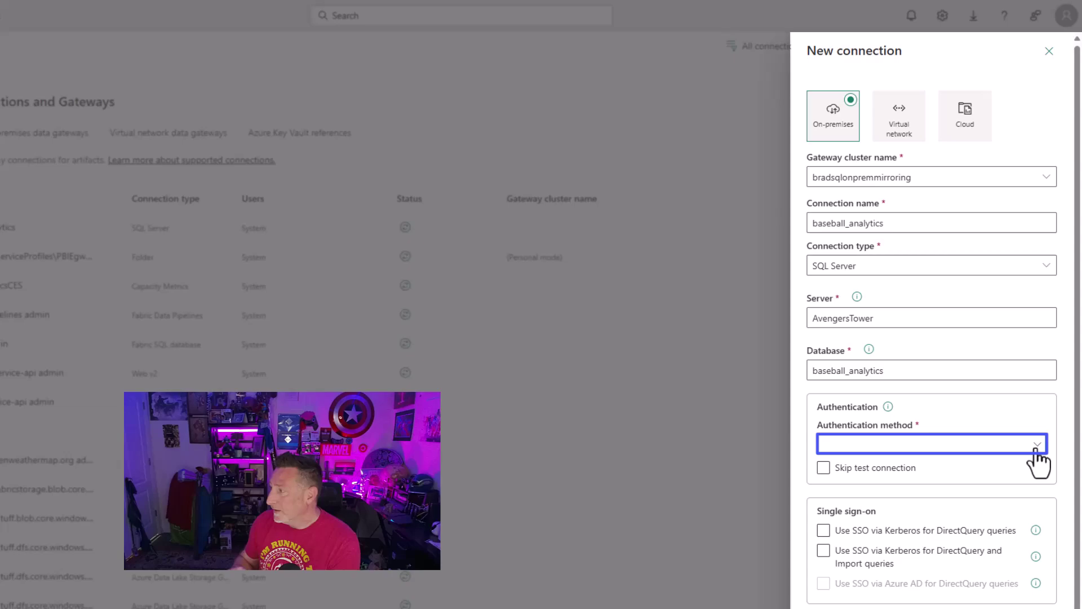
click(1036, 445)
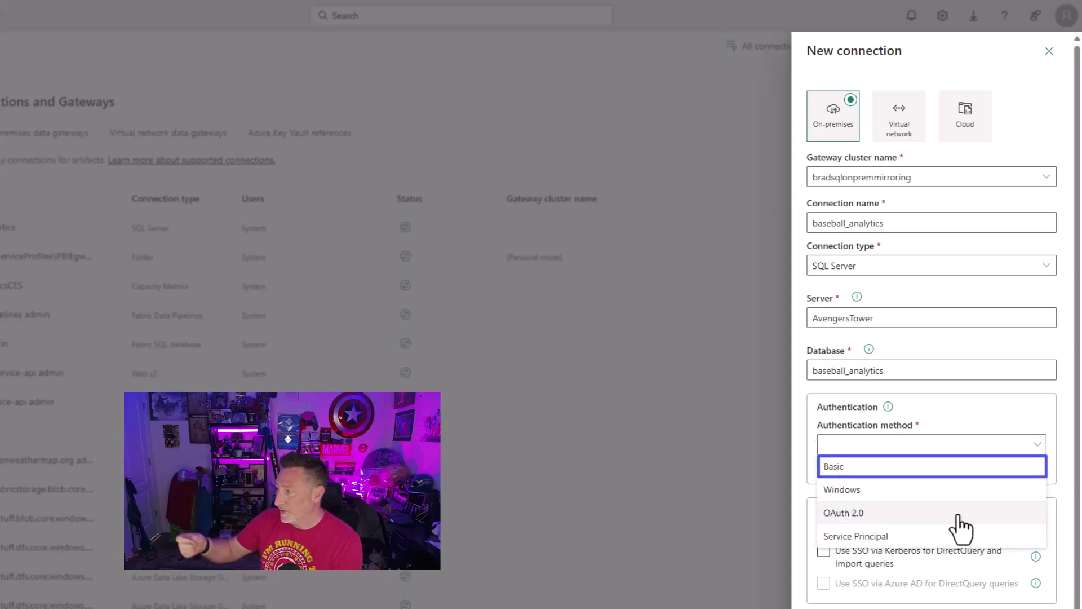
click(952, 469)
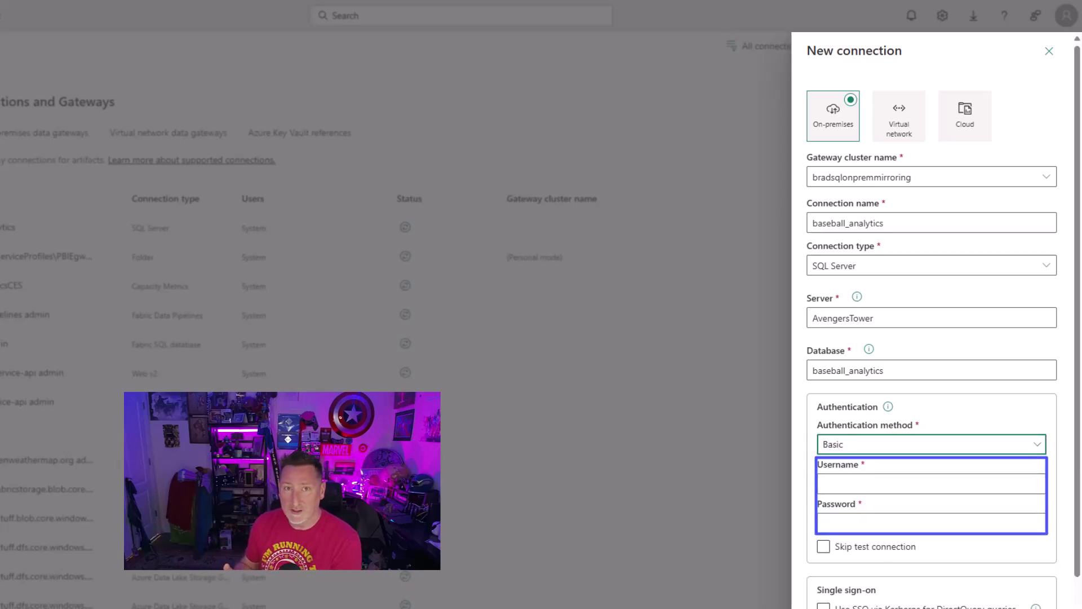
click(1027, 521)
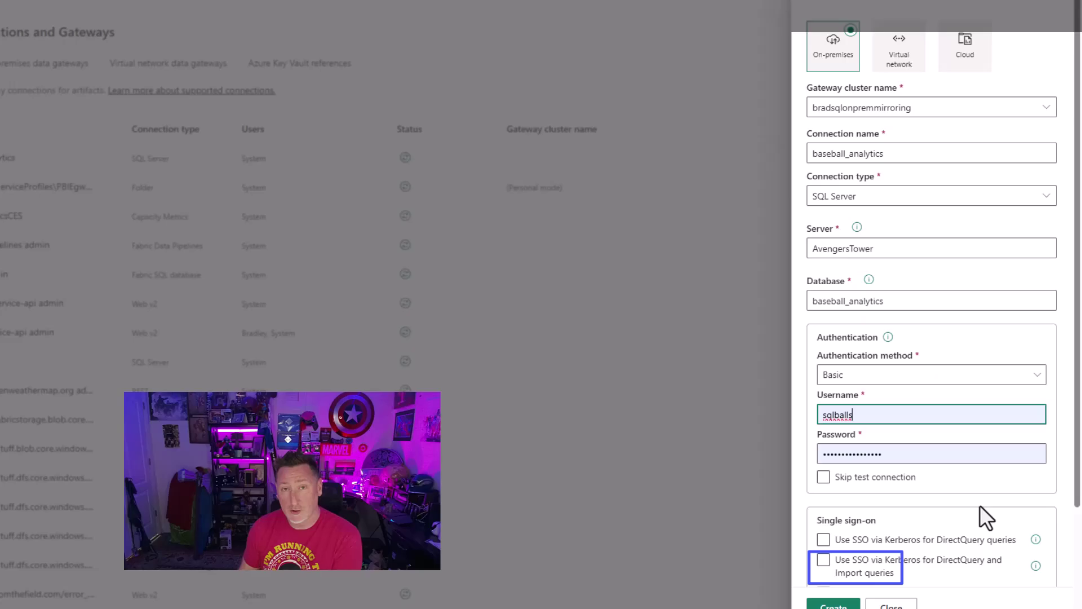
scroll(1026, 553, down, 3)
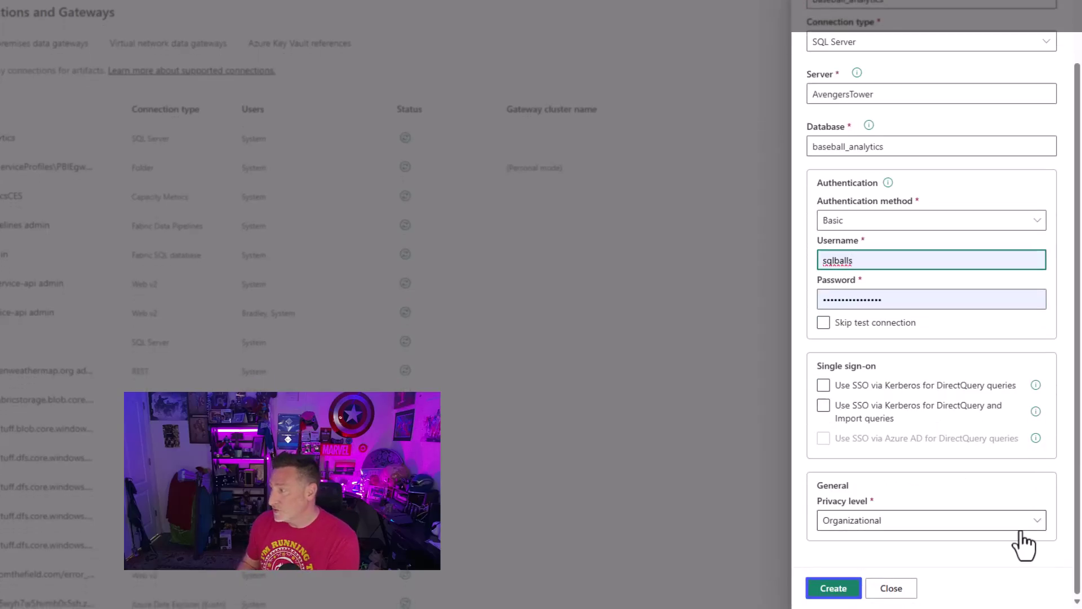
click(847, 588)
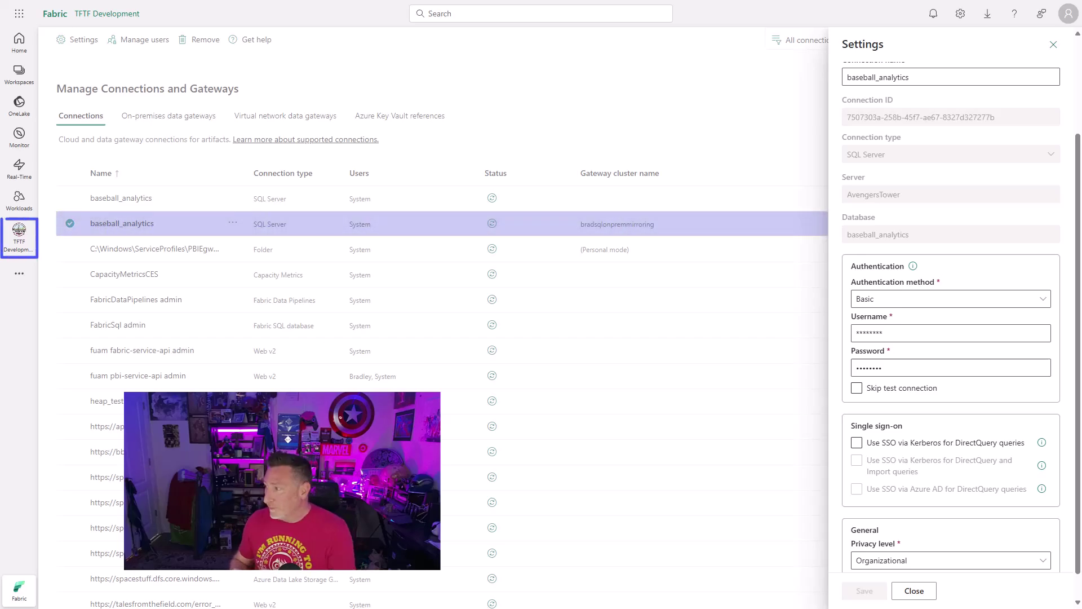
click(676, 136)
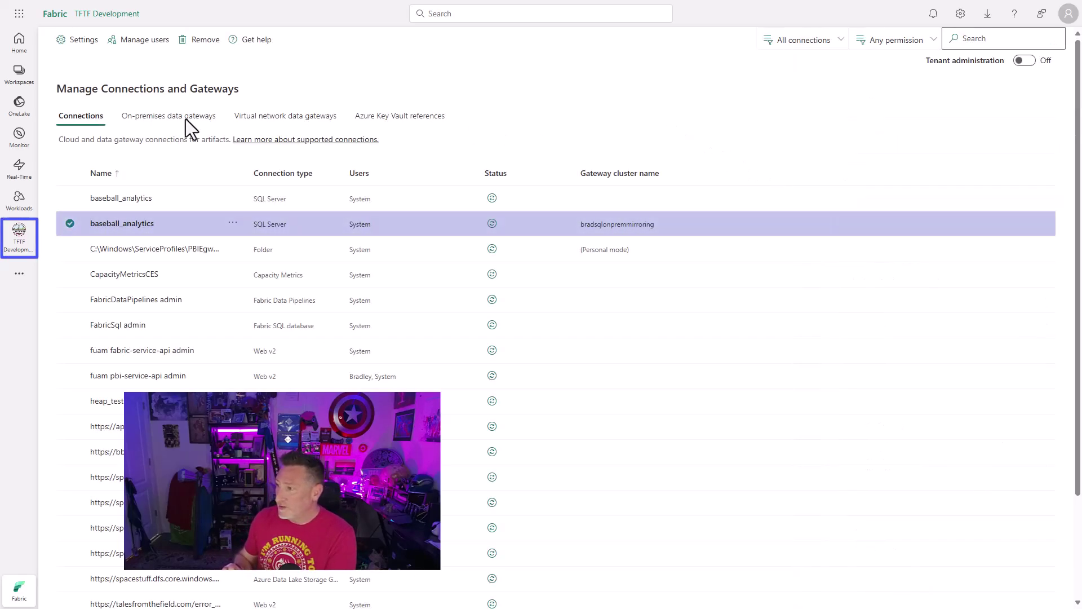
click(19, 241)
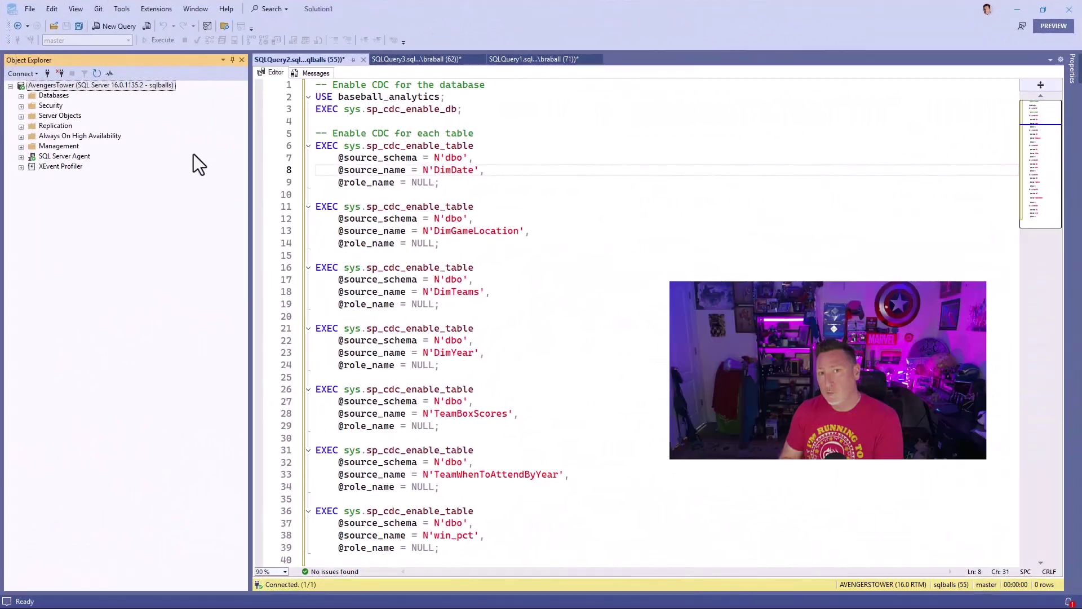
Step: Expand the Baseball_Analytics tables and check whether CDC is enabled on the database
click(21, 96)
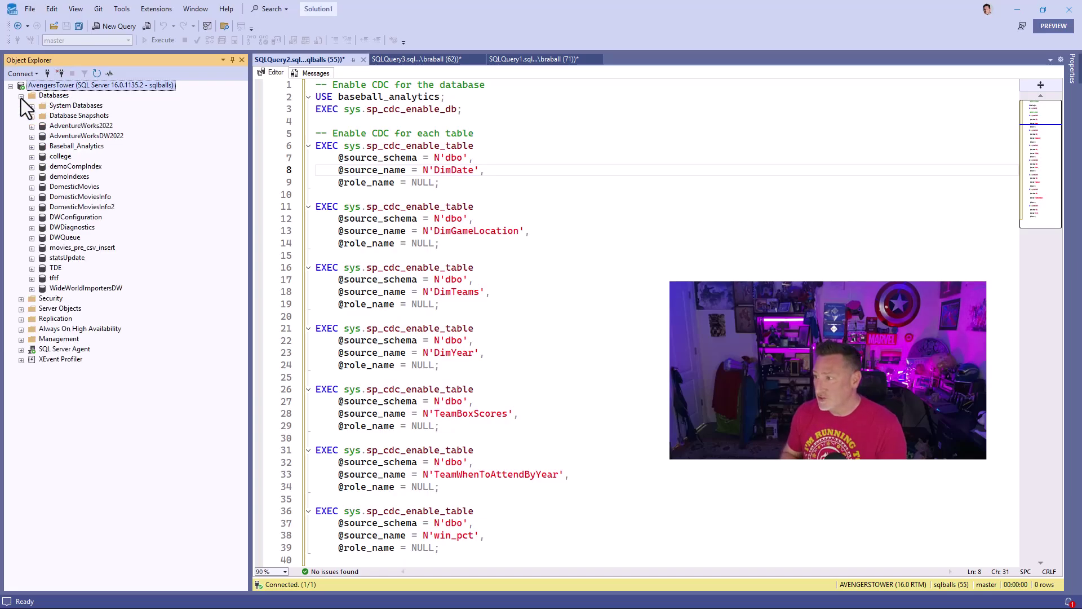
click(32, 147)
click(42, 167)
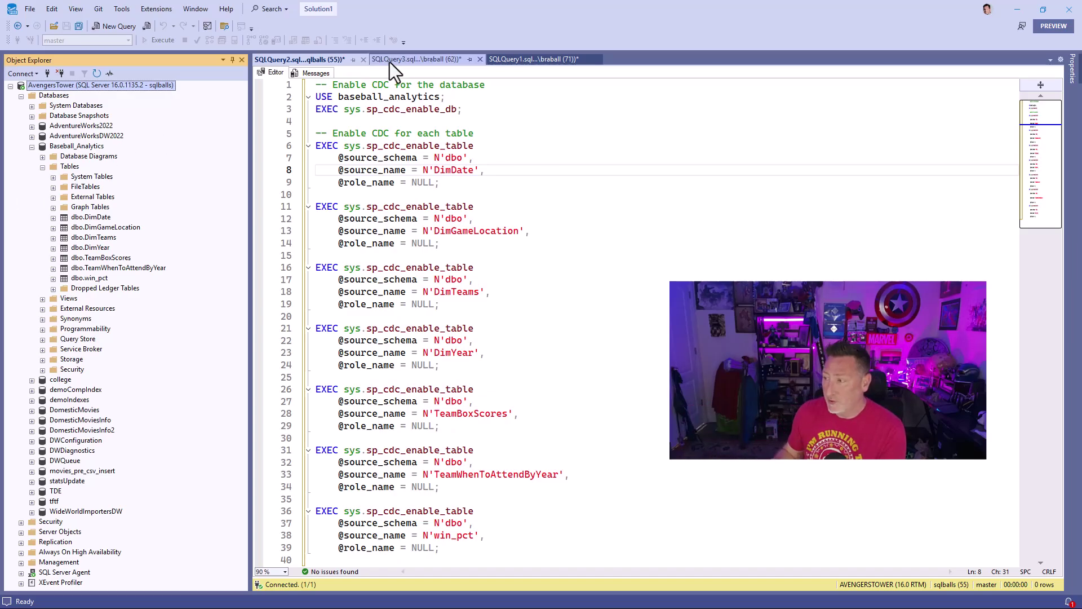
click(403, 63)
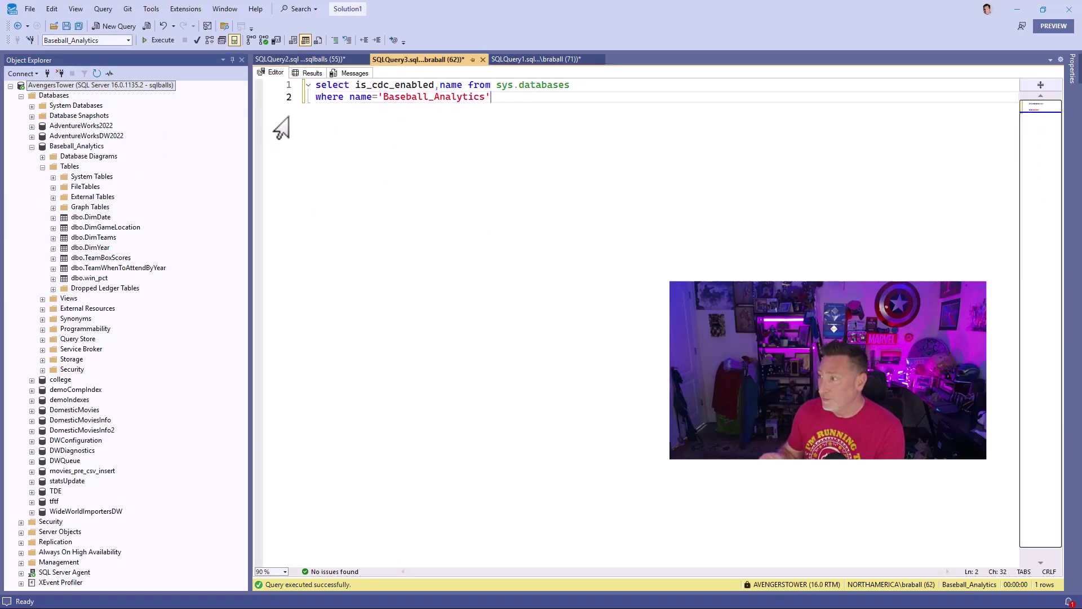
click(158, 40)
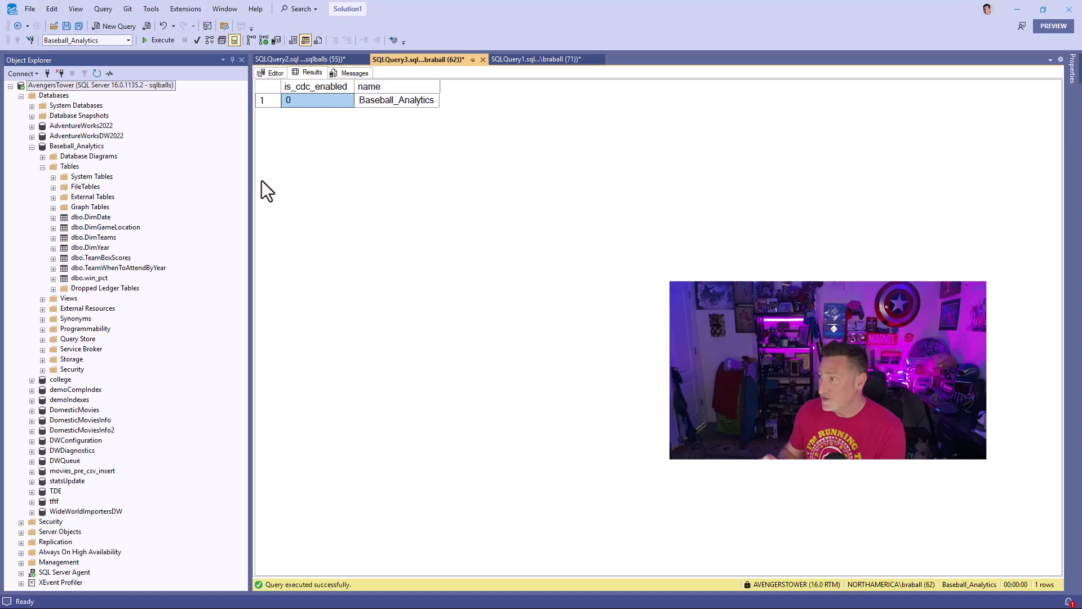
Step: Run sys.sp_cdc_enable_db to enable CDC on Baseball_Analytics
click(265, 73)
click(306, 60)
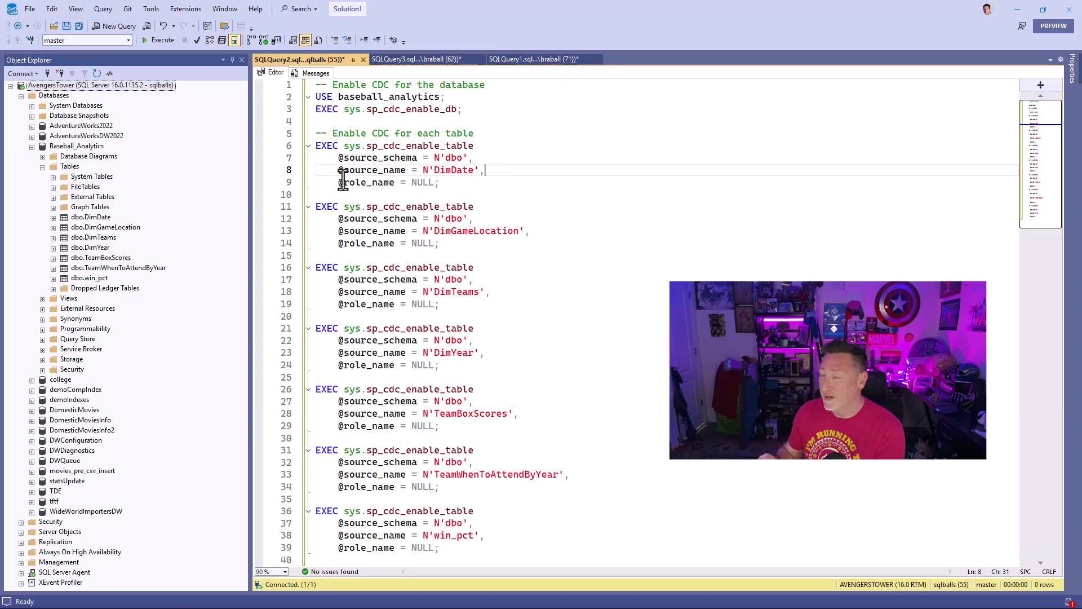
drag(487, 110, 285, 90)
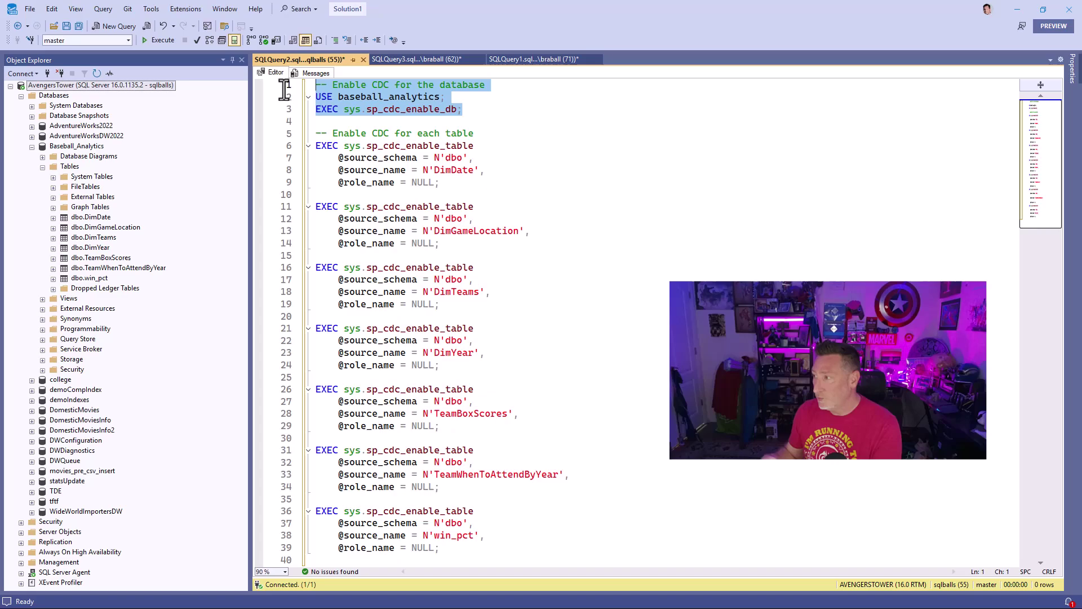
click(159, 41)
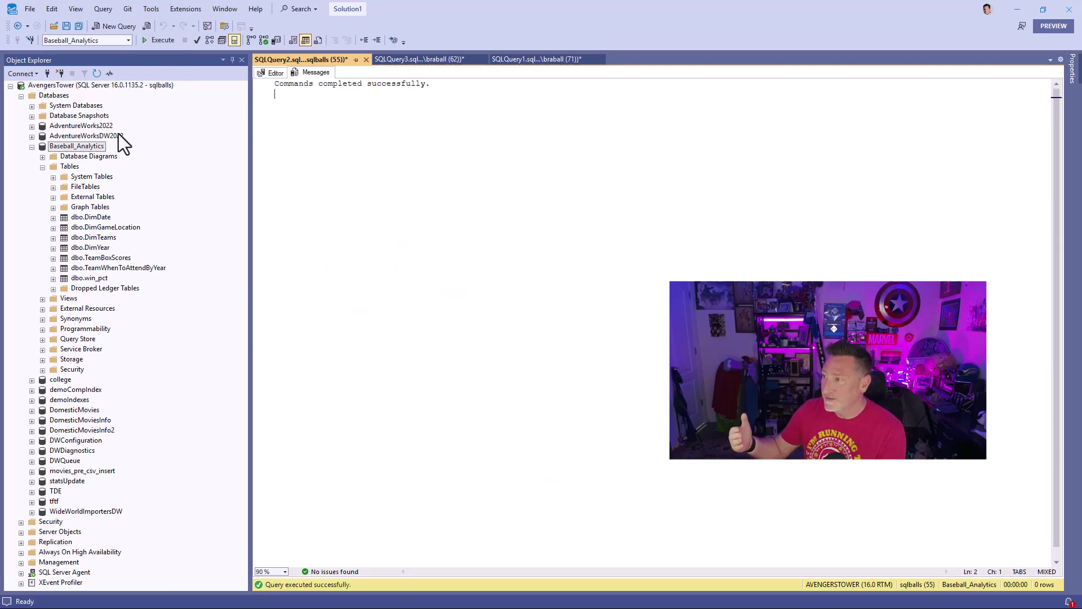
Step: Run sp_cdc_enable_table for every table and confirm is_cdc_enabled now shows 1
click(271, 74)
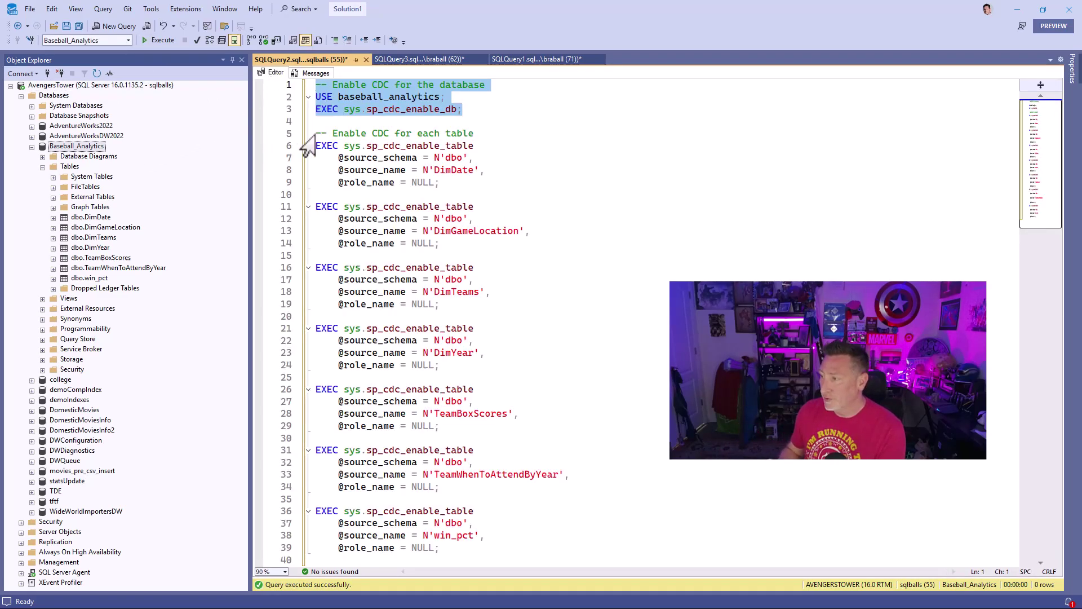
drag(315, 134, 338, 586)
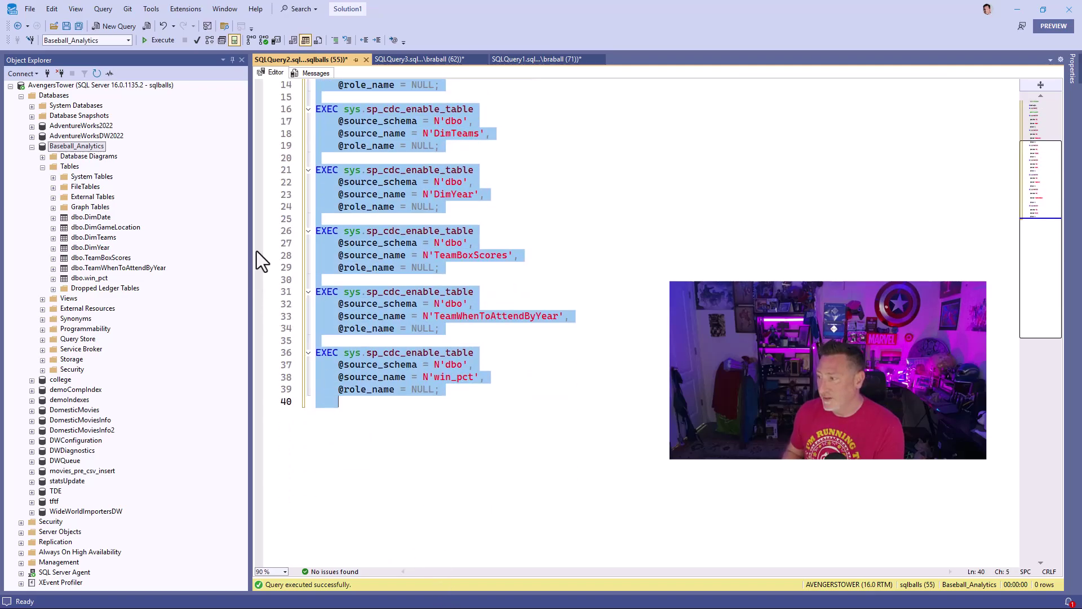
click(158, 40)
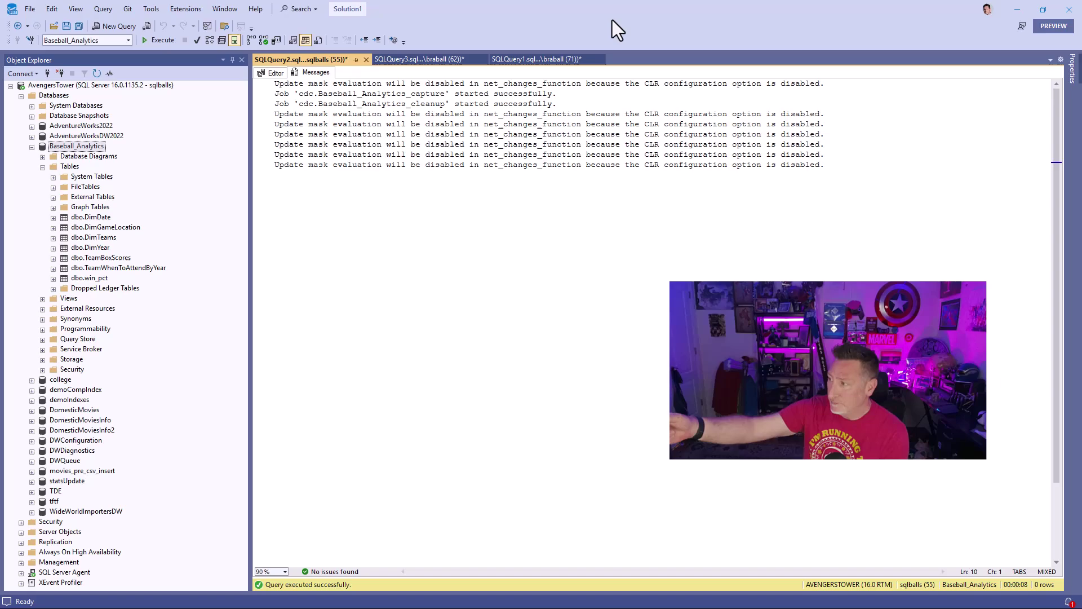
click(391, 59)
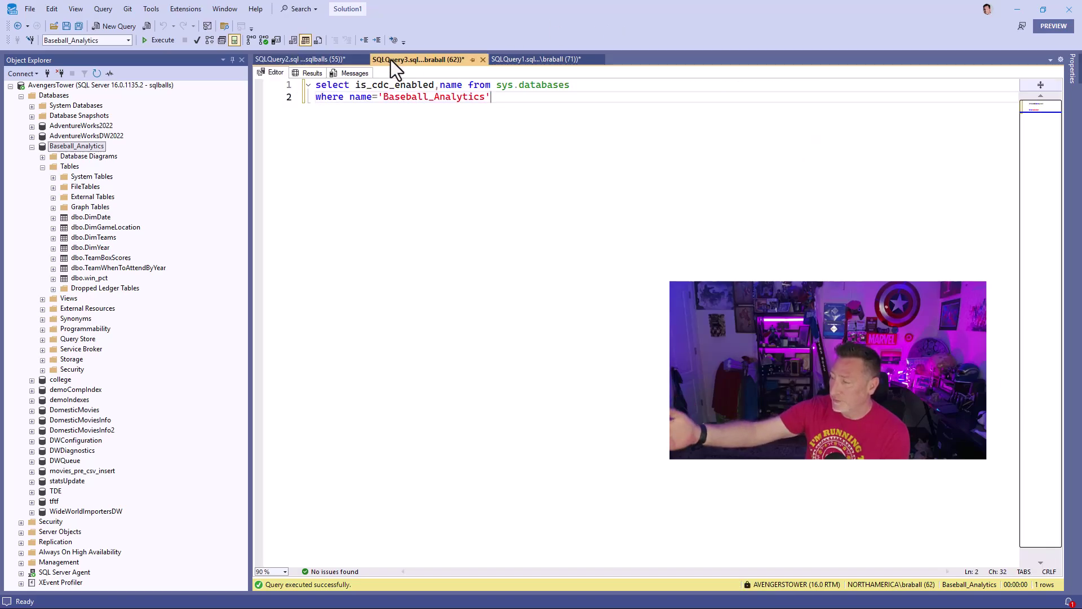
click(152, 44)
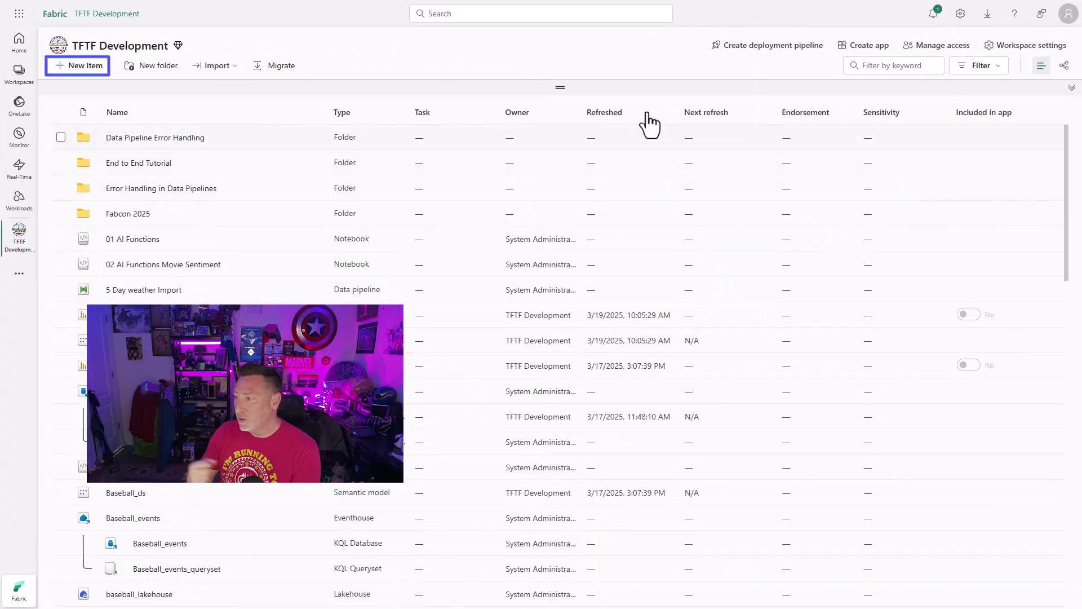
Step: Add a new workspace item and filter item types by 'Mirror'
click(81, 73)
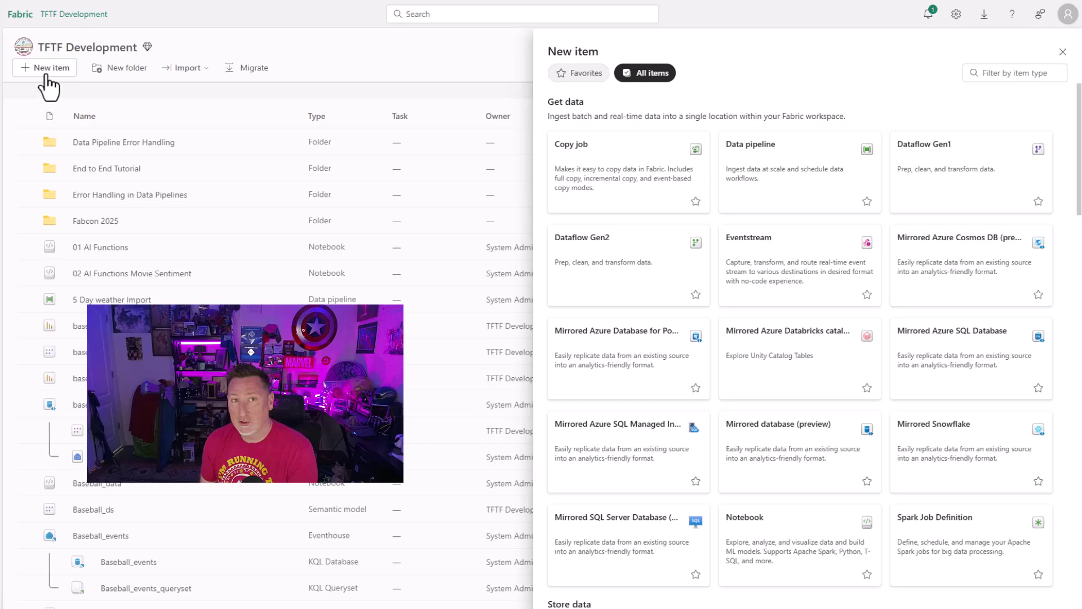
click(989, 74)
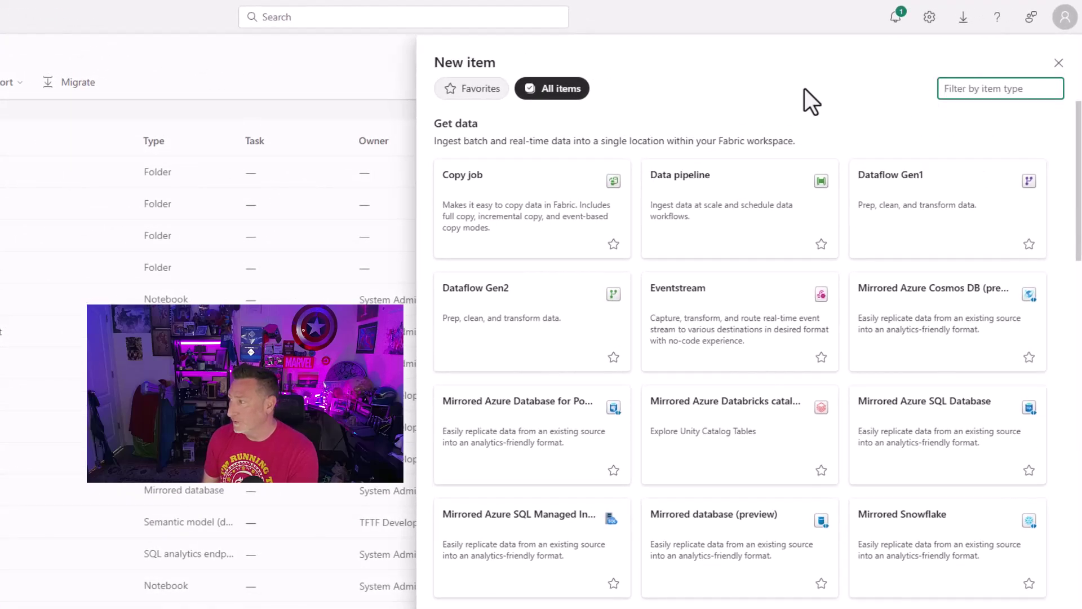
text(Mirror)
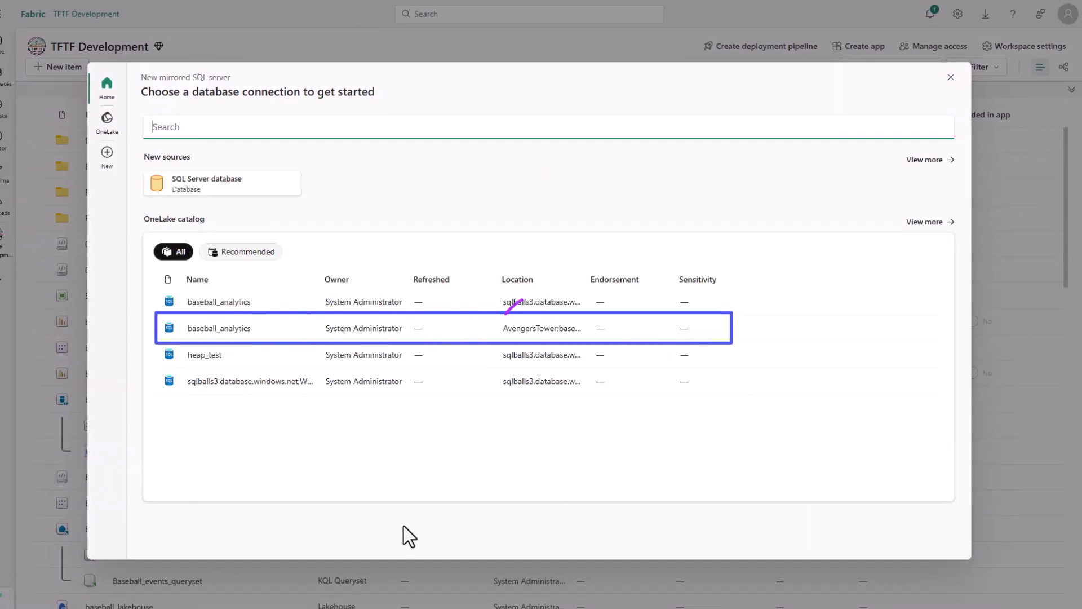
Step: Mirror all tables from the AvengersTower baseball_analytics connection as onprem_baseball_analytics
click(240, 331)
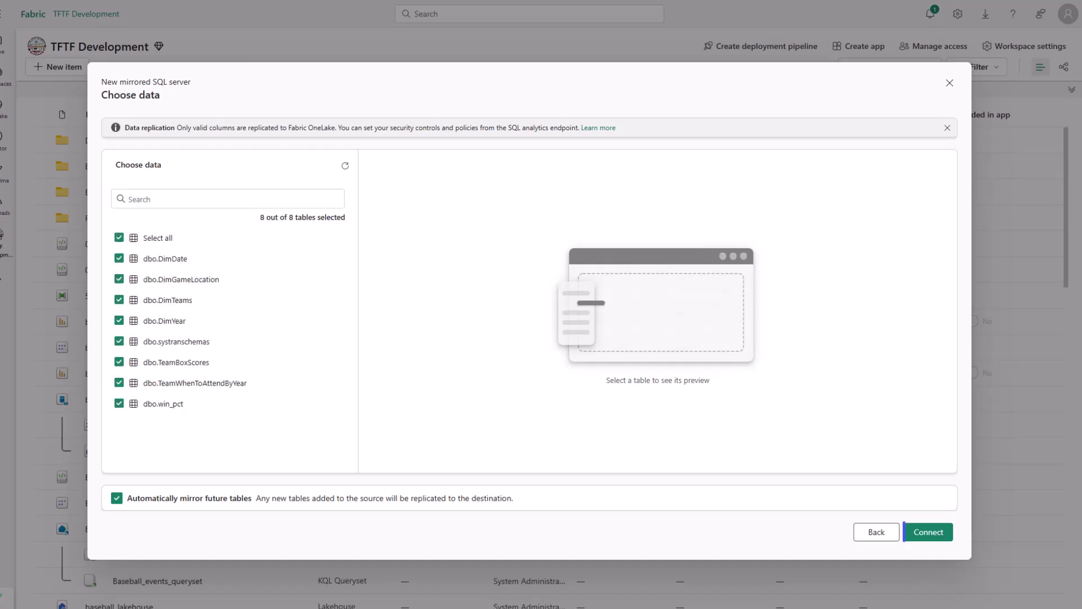
click(933, 533)
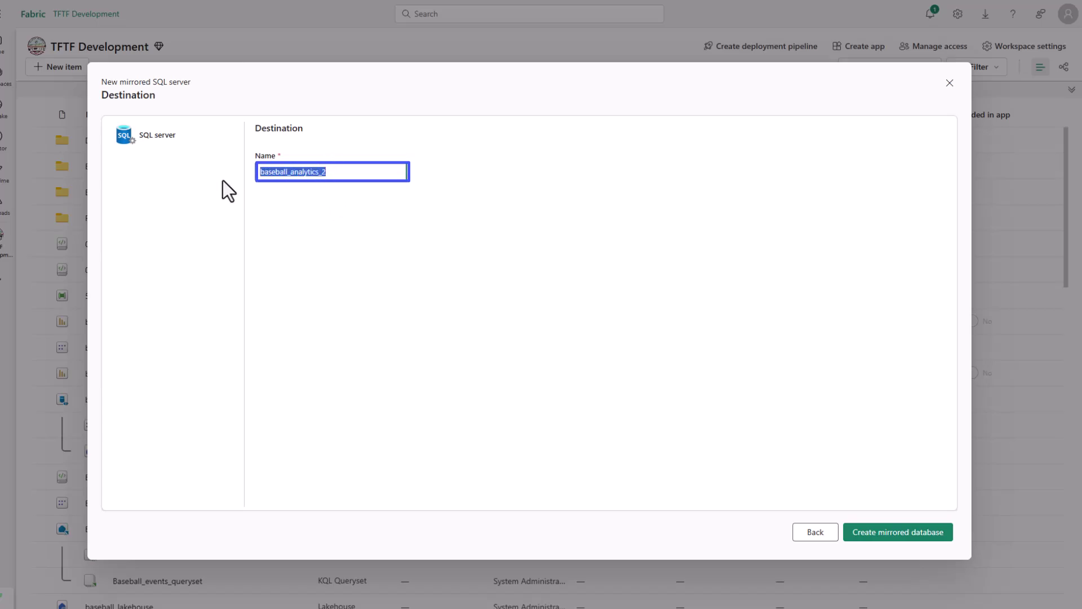
text(onprem_baseball)
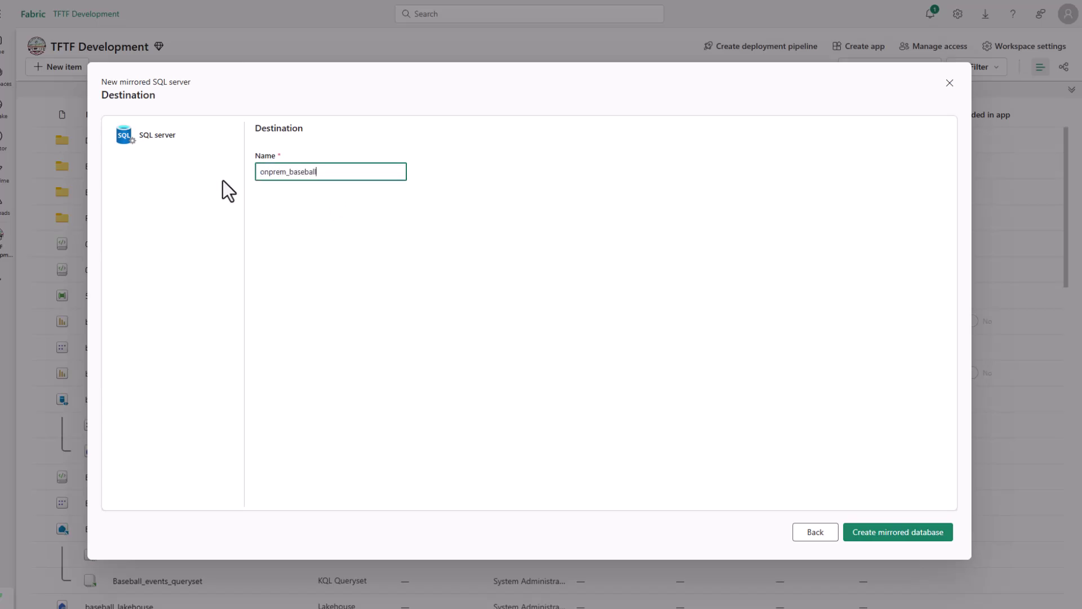
text(_analytics)
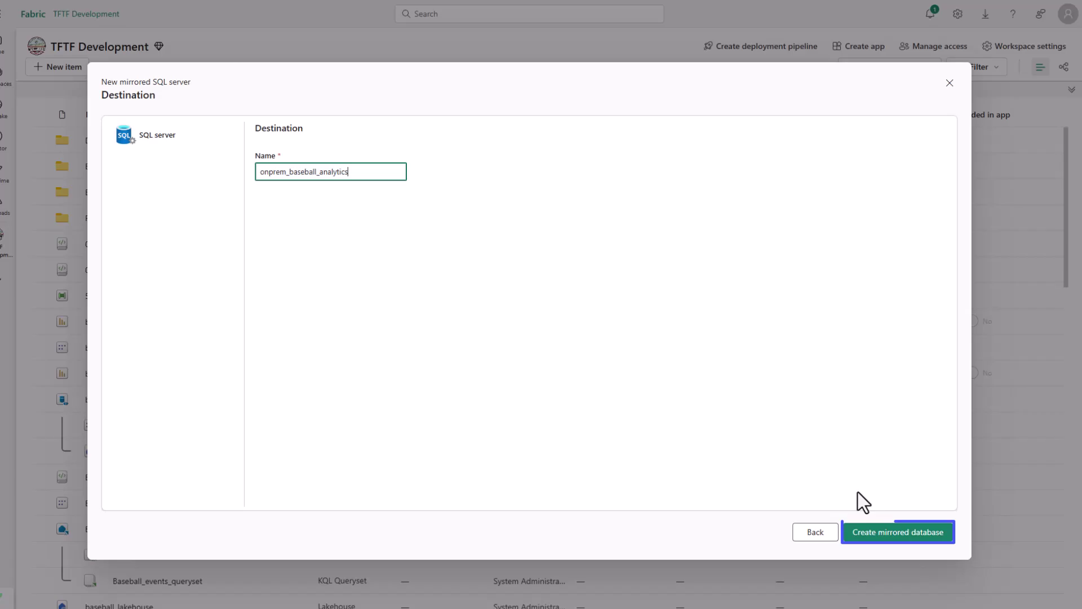
click(897, 533)
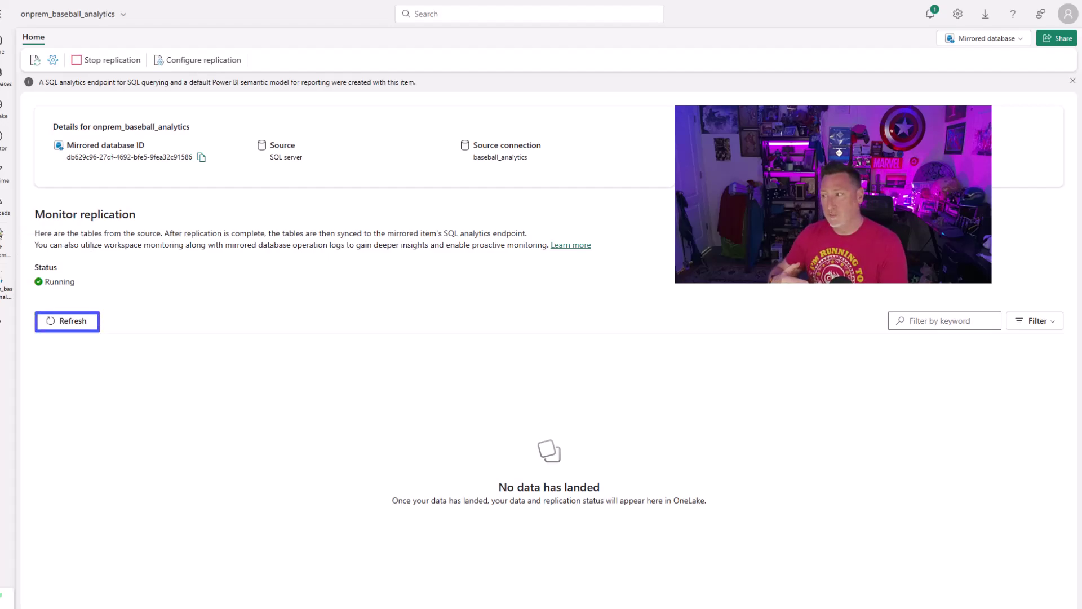
Step: Refresh replication monitoring until row counts such as 122774 for TeamBoxScores appear
click(57, 320)
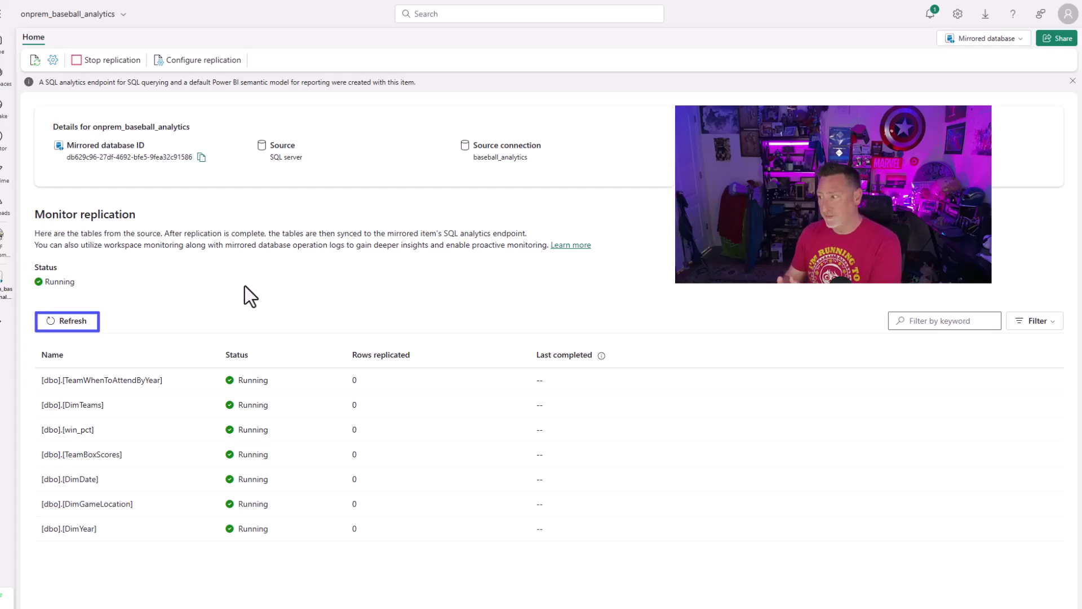
click(75, 323)
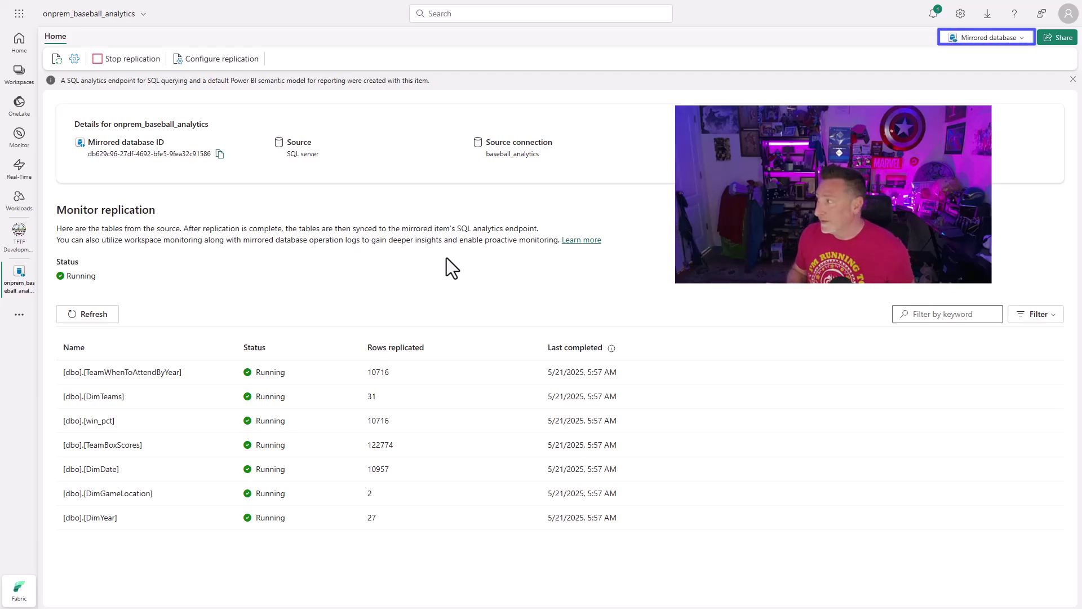
Step: Switch the mirrored database to its SQL analytics endpoint view
click(990, 37)
key(Down)
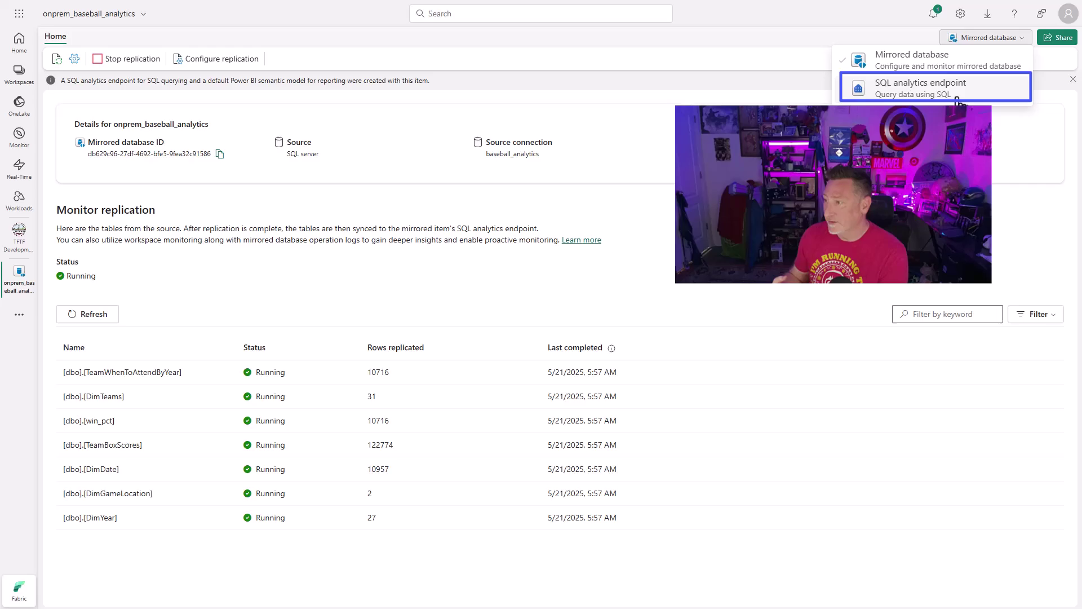
key(Return)
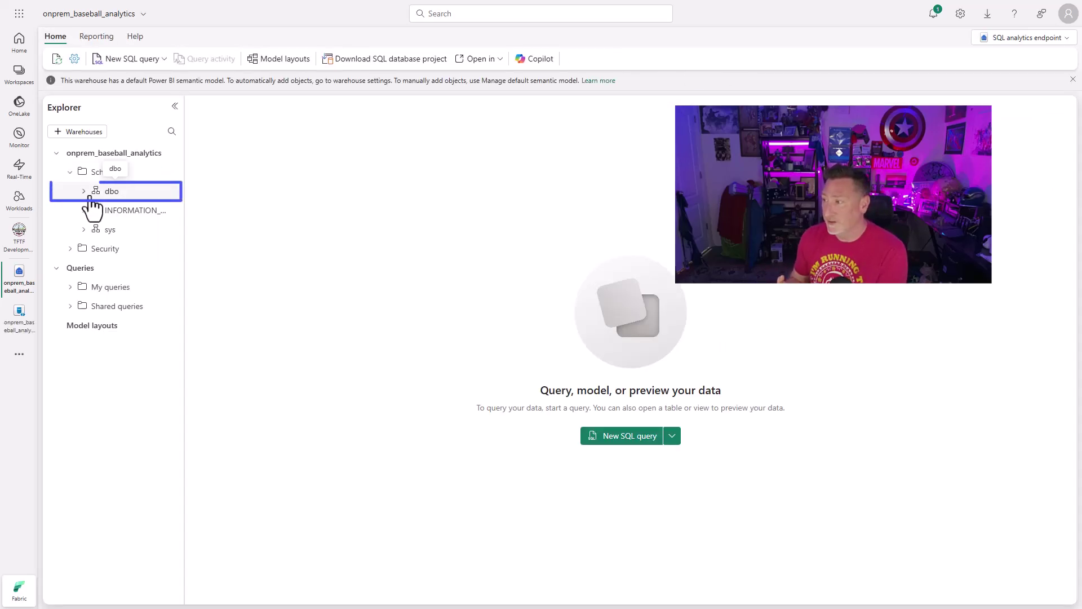
Step: Preview the dbo DimDate table and start a blank SQL query
click(84, 191)
click(97, 210)
click(145, 229)
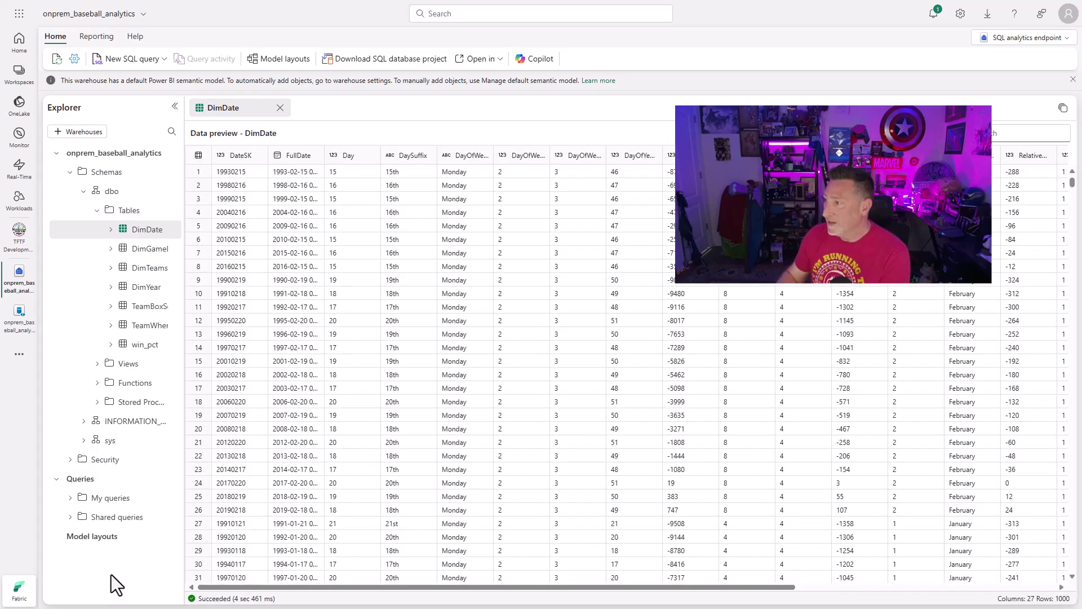
click(131, 59)
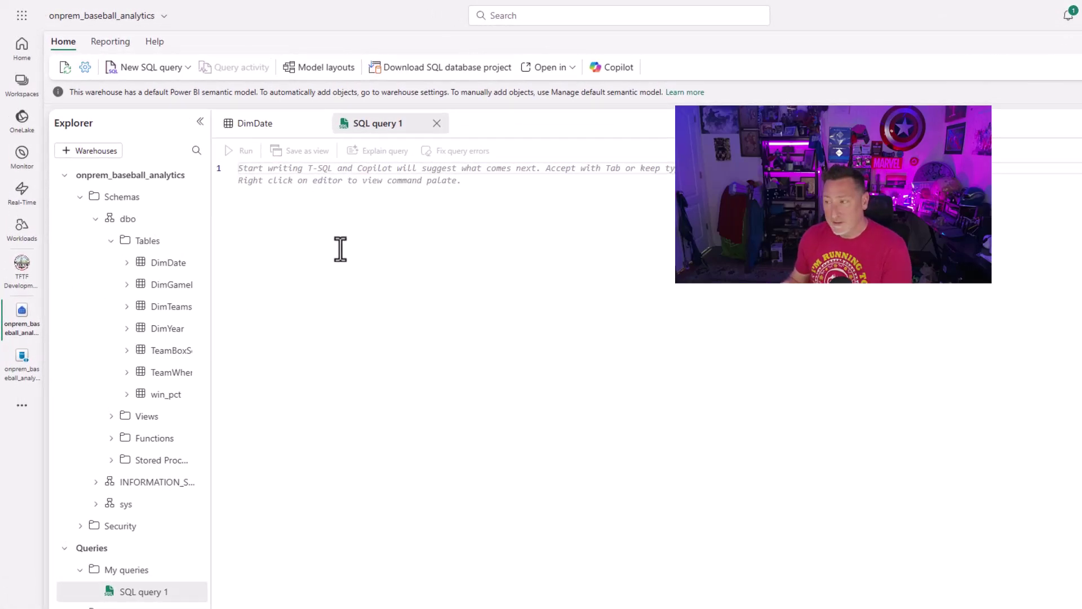
Step: Write and run SELECT * FROM dbo.TeamWhenToAttendByYear in SQL query 1
text(s)
key(Tab)
key(Return)
key(Return)
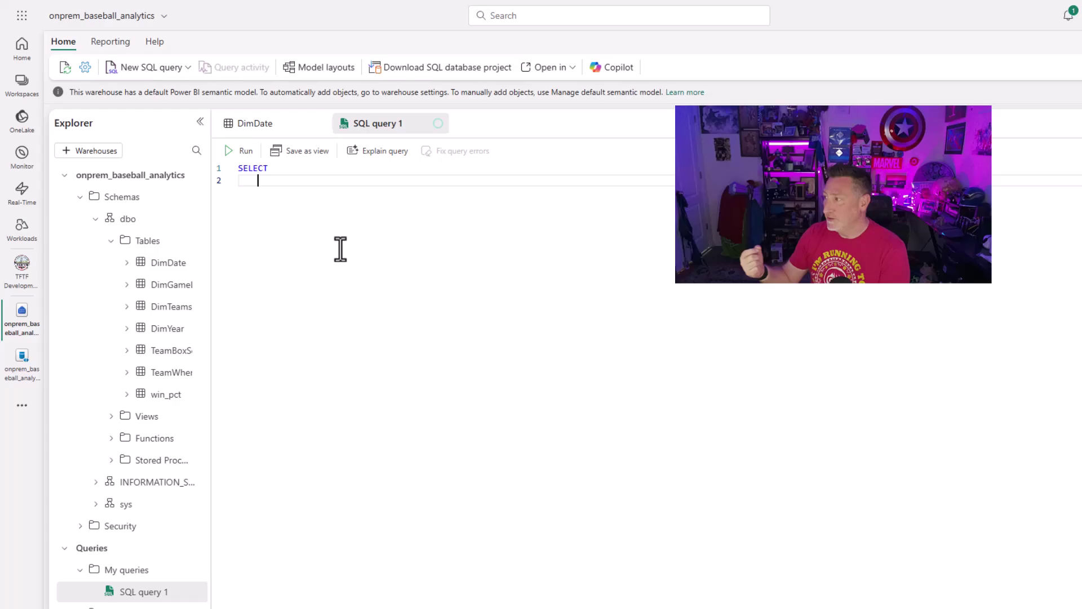
text(*)
key(Return)
text(f)
key(Tab)
key(Return)
text(dbo)
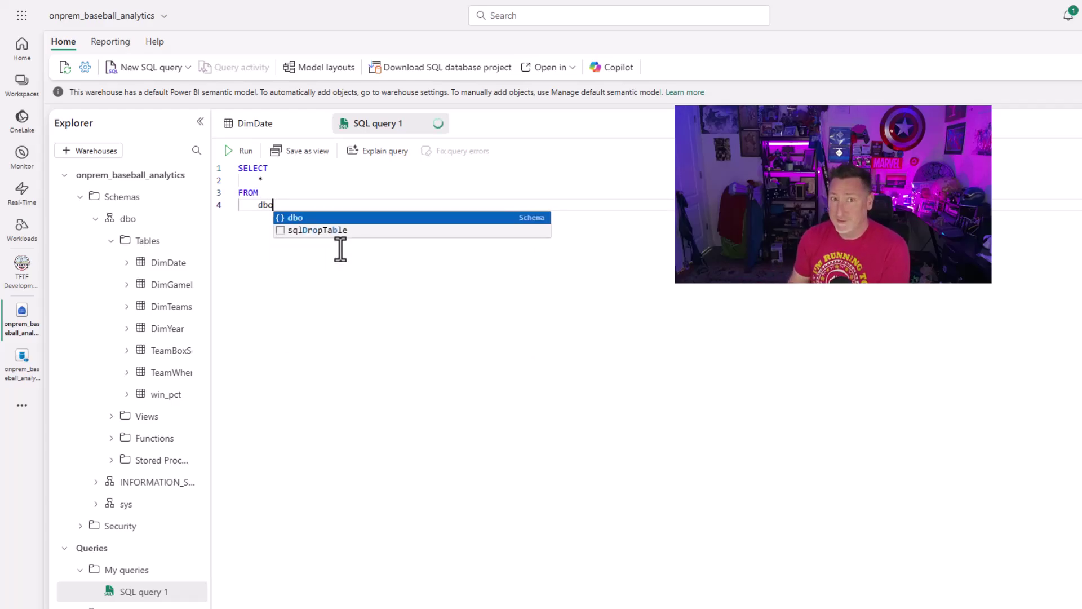
text(.)
key(Escape)
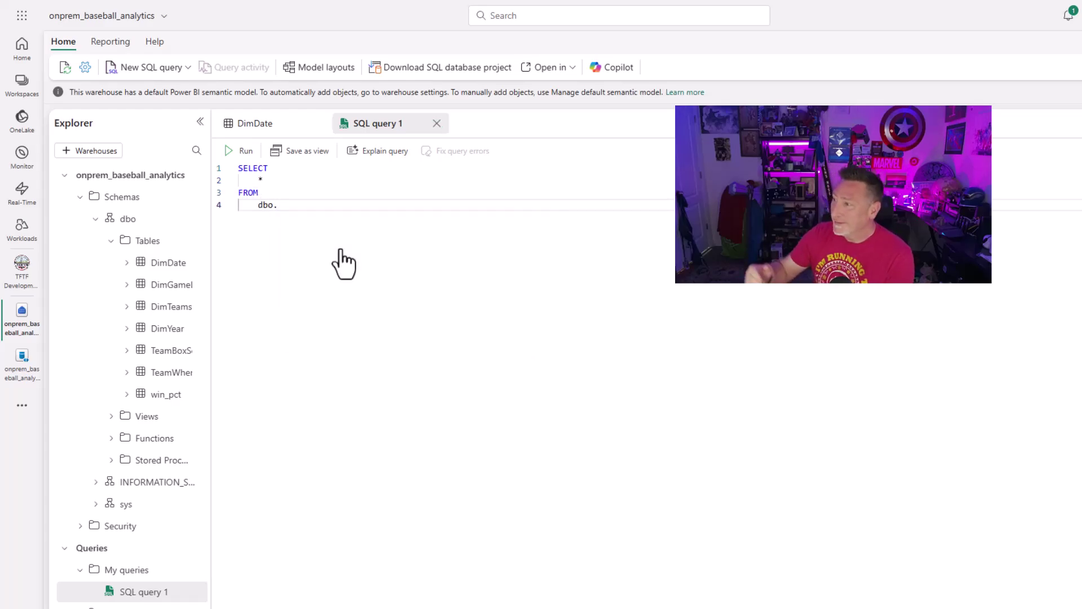
text(tea)
key(Tab)
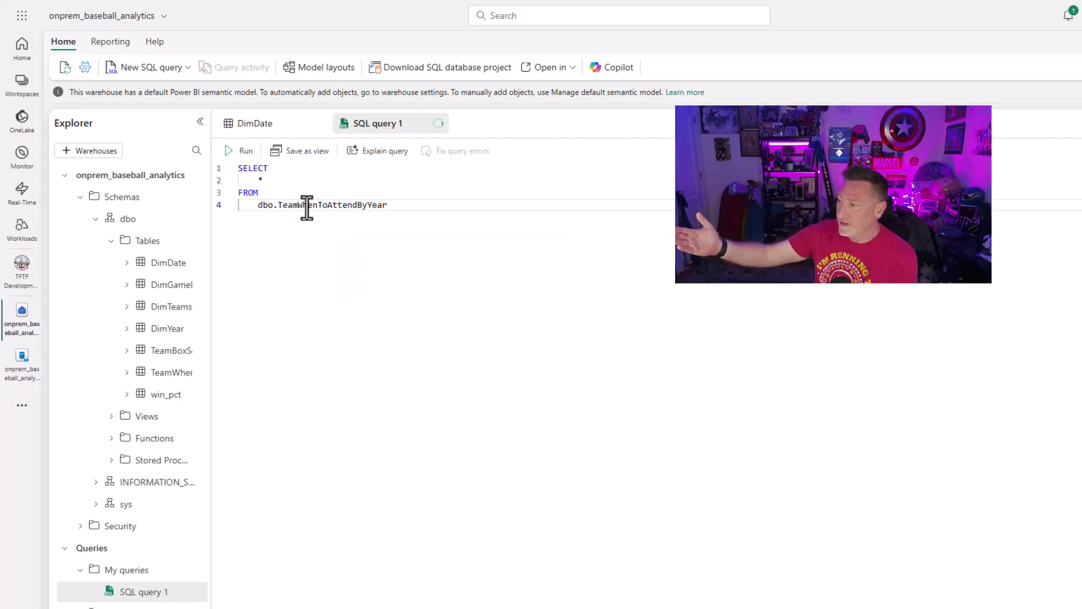
click(228, 150)
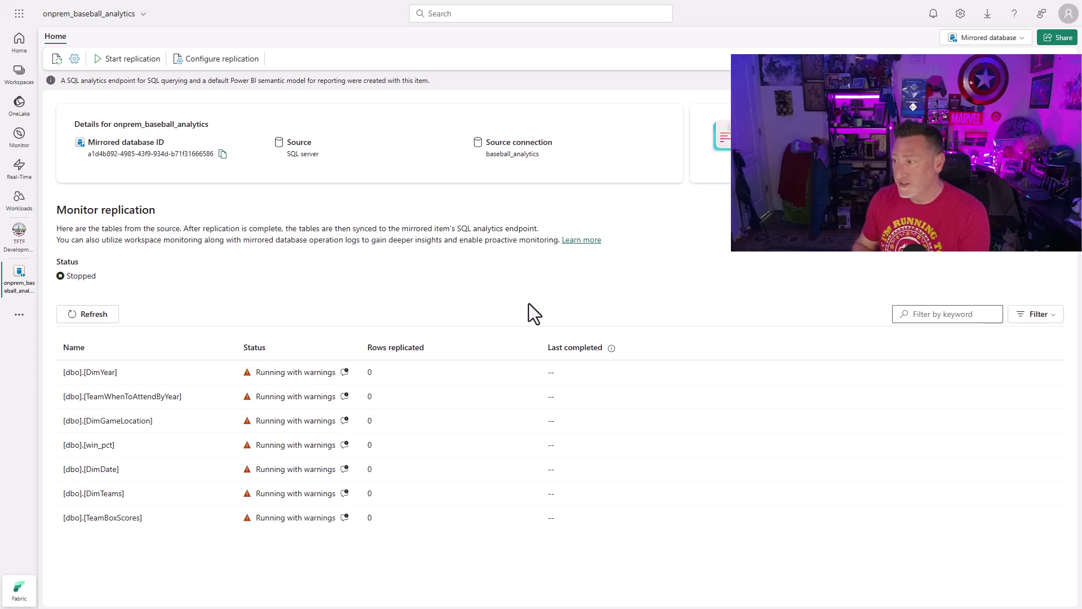
Step: Reveal the replication warning explaining tables lack net_change or CDC permission and may need recreating
mouse_move(345, 373)
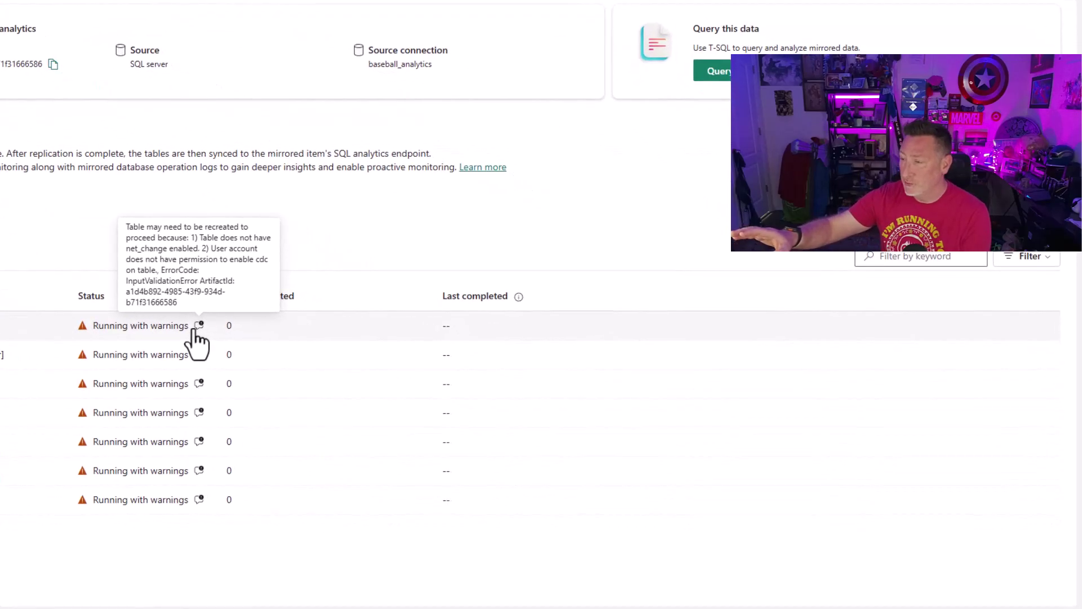